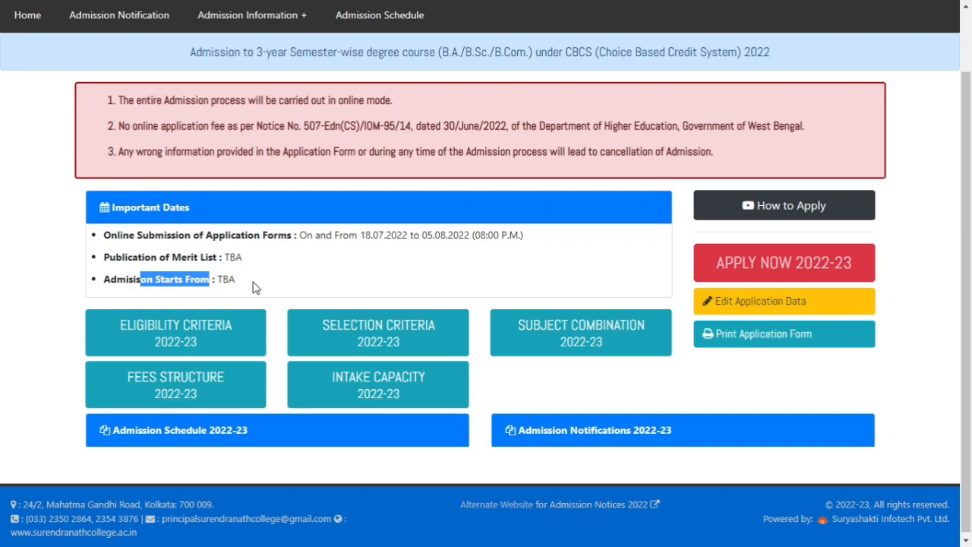
Open the online application page for the 2022-23 admission
{"action": "left_click", "coordinate": [256, 287]}
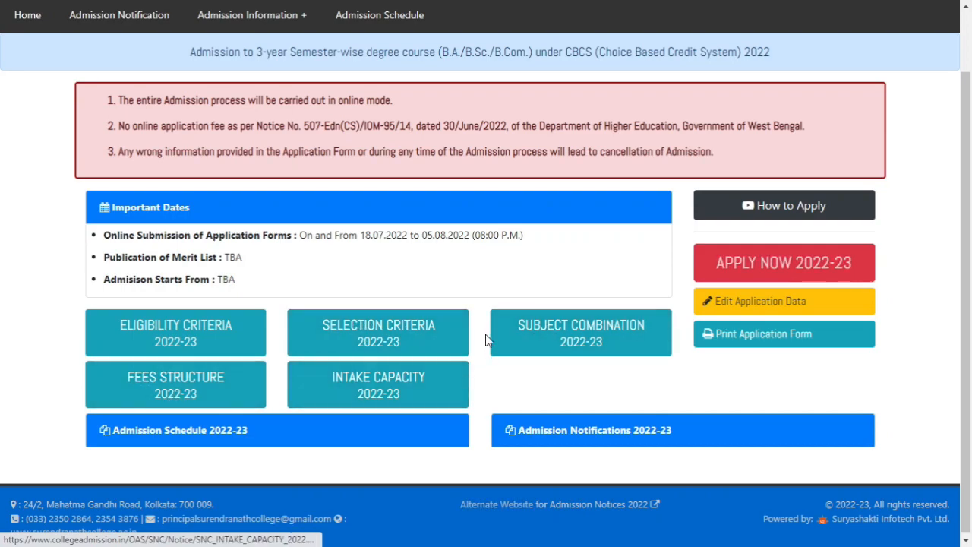
{"action": "scroll", "coordinate": [197, 362], "scroll_direction": "up", "scroll_amount": 1}
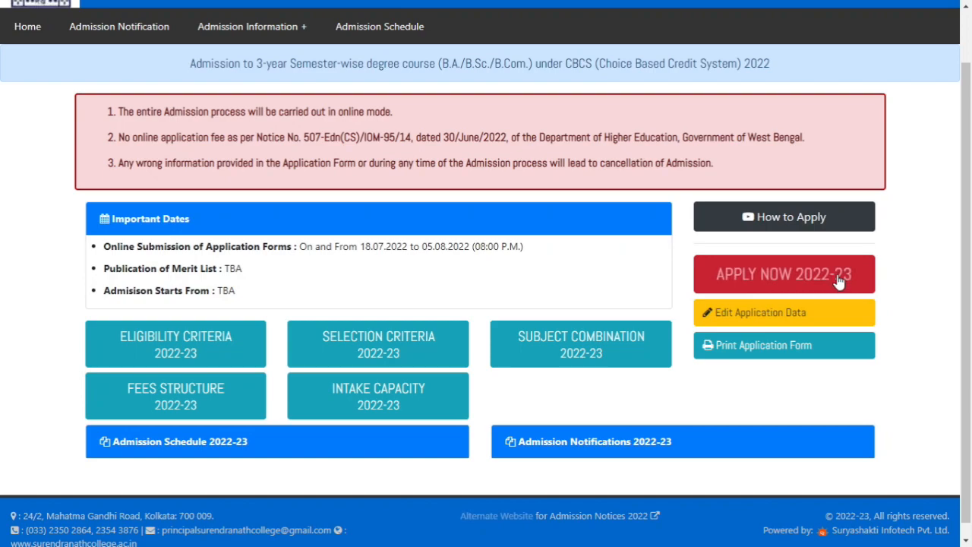
{"action": "left_click", "coordinate": [770, 281]}
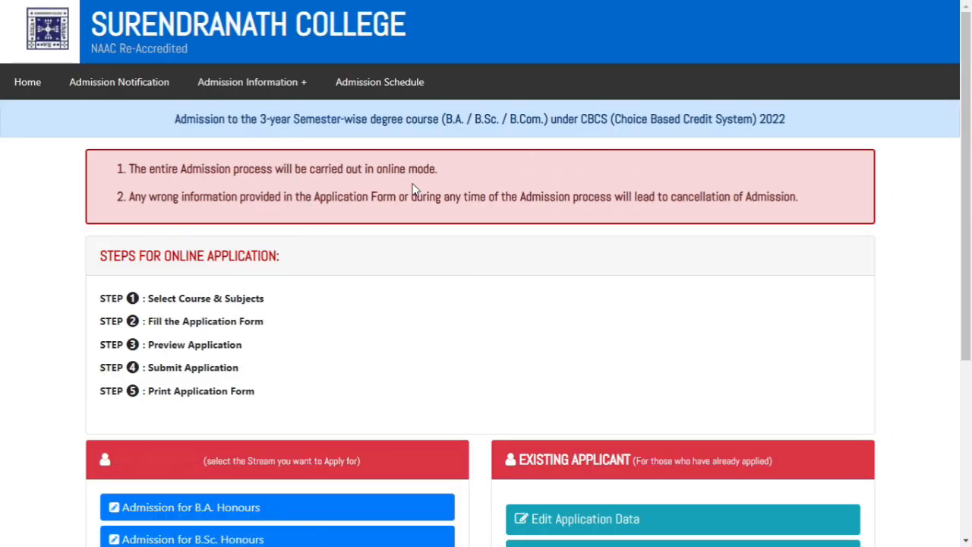
Read the admission notices and the five listed steps for the online application
{"action": "left_click_drag", "start_coordinate": [139, 174], "coordinate": [424, 173]}
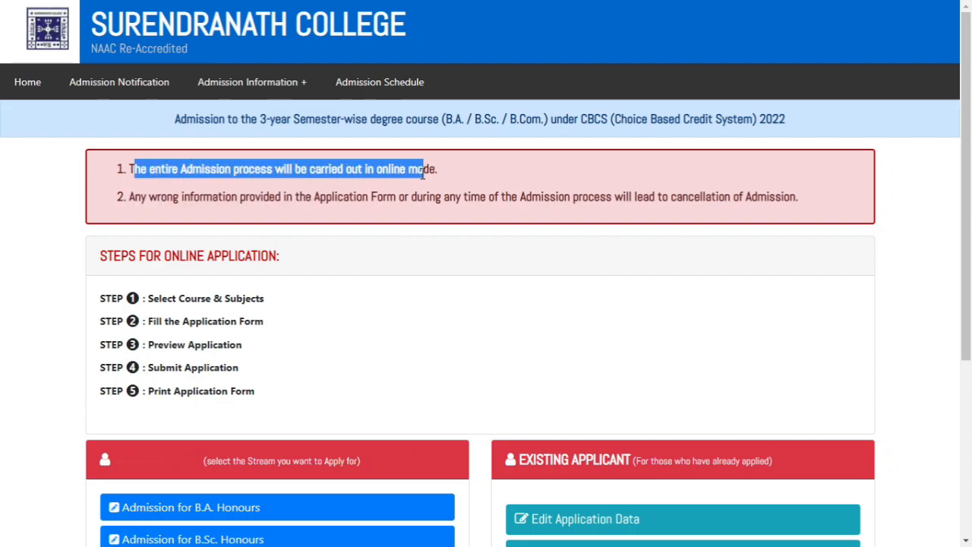
{"action": "left_click", "coordinate": [487, 317]}
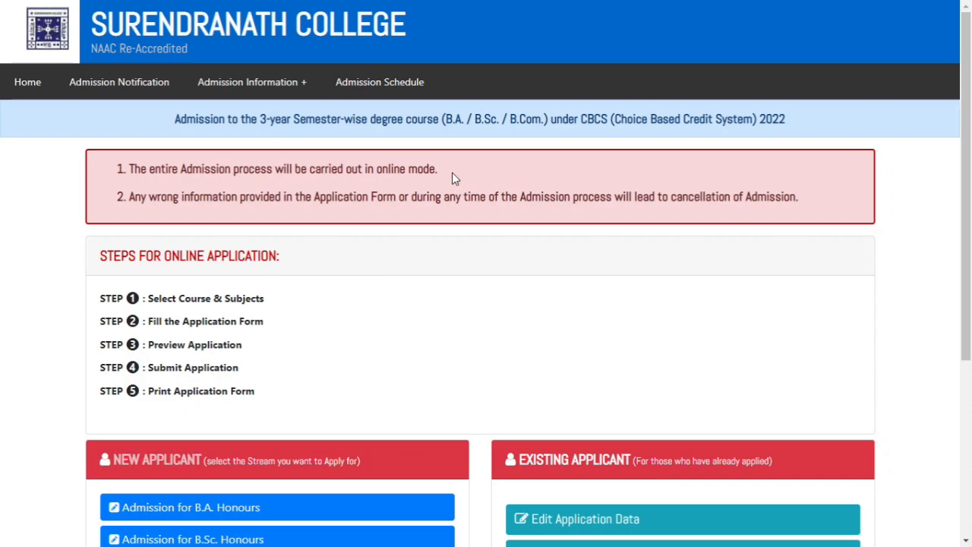
{"action": "left_click_drag", "start_coordinate": [141, 198], "coordinate": [660, 199]}
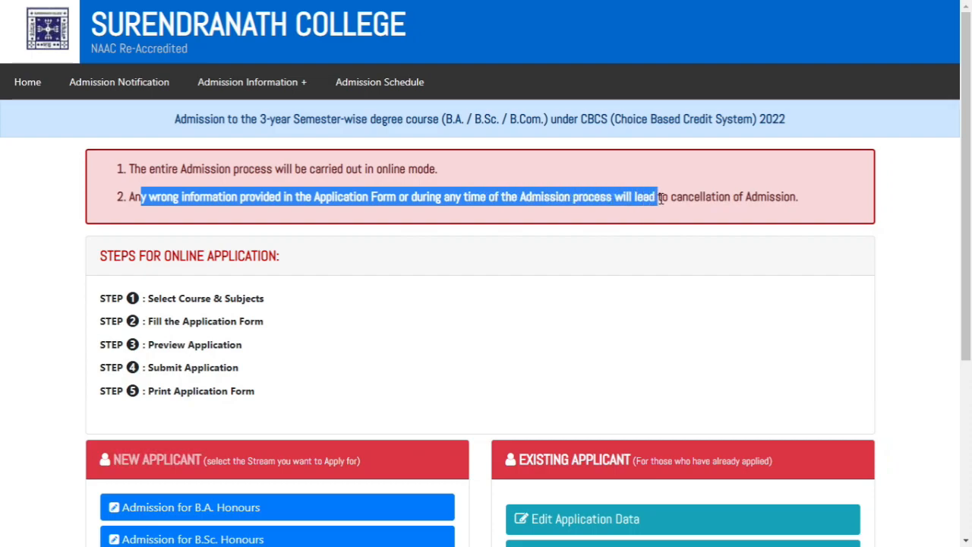
{"action": "left_click", "coordinate": [486, 296]}
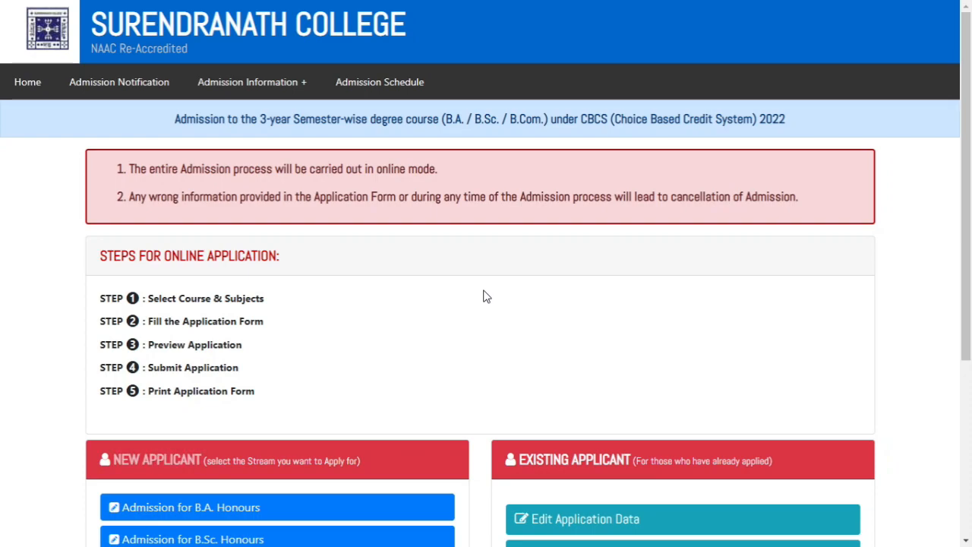
{"action": "scroll", "coordinate": [463, 303], "scroll_direction": "down", "scroll_amount": 1}
{"action": "left_click_drag", "start_coordinate": [97, 193], "coordinate": [288, 190]}
{"action": "left_click", "coordinate": [370, 250]}
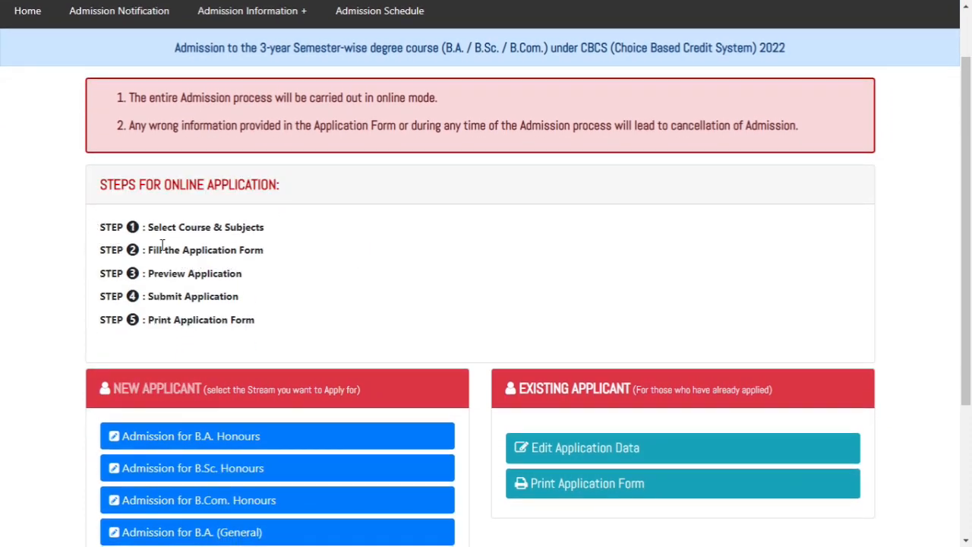
{"action": "left_click_drag", "start_coordinate": [184, 230], "coordinate": [263, 227]}
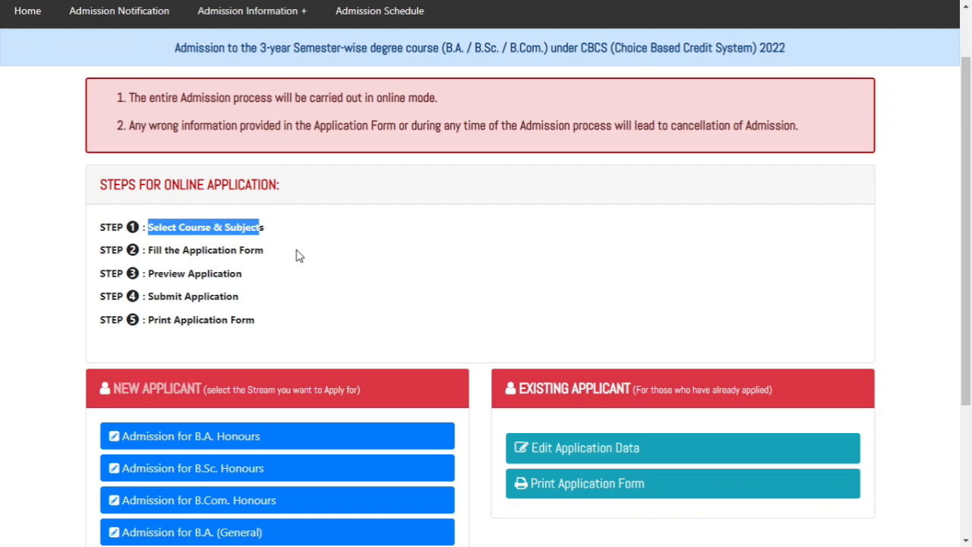
{"action": "left_click_drag", "start_coordinate": [164, 251], "coordinate": [236, 250]}
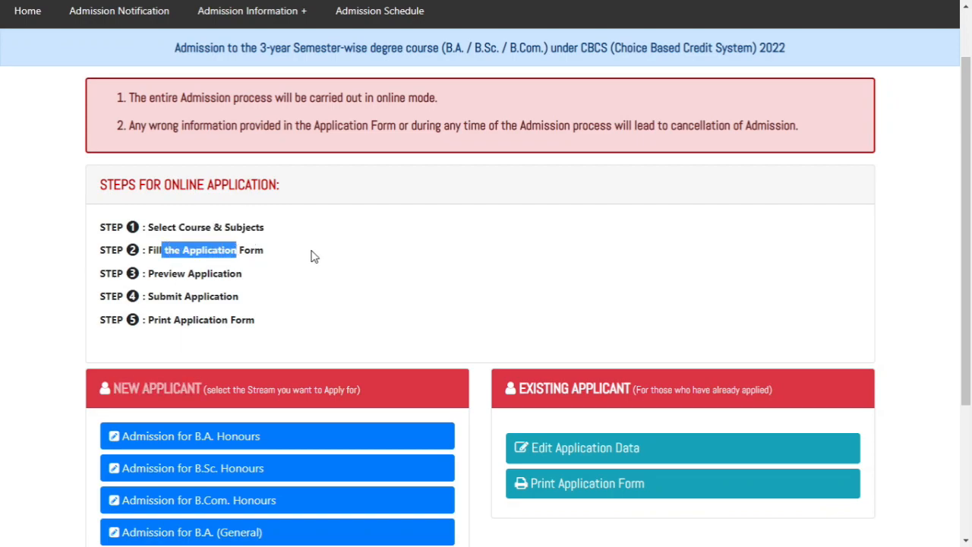
{"action": "left_click_drag", "start_coordinate": [167, 275], "coordinate": [230, 272]}
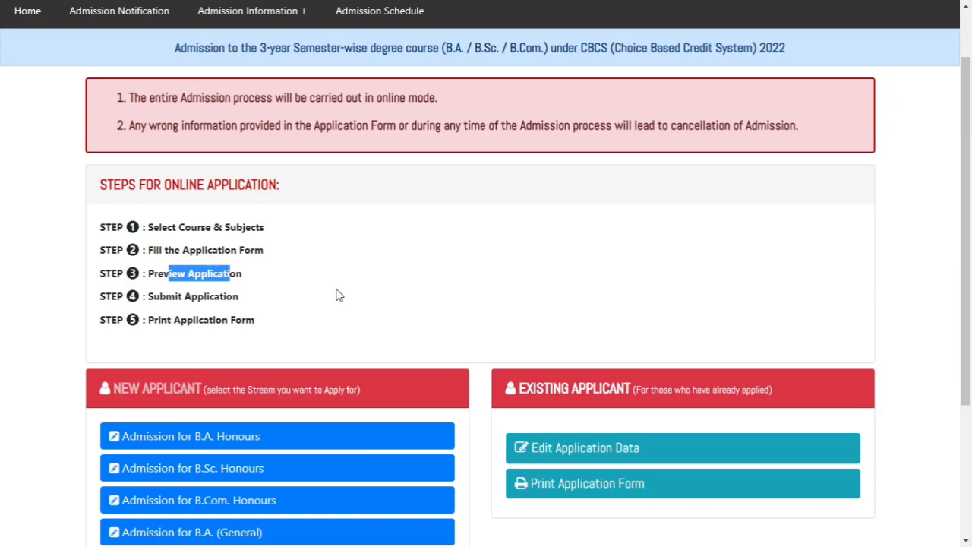
{"action": "left_click_drag", "start_coordinate": [157, 297], "coordinate": [217, 297]}
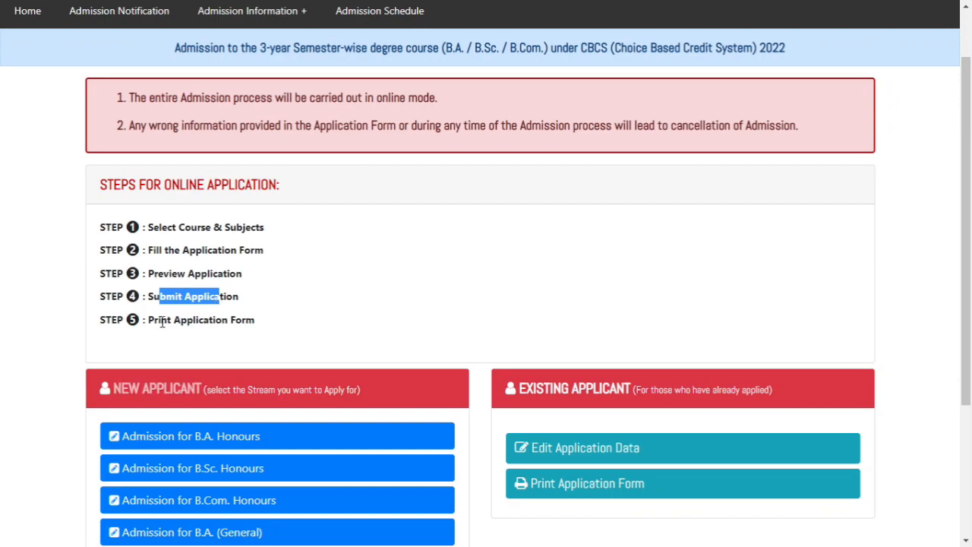
{"action": "left_click_drag", "start_coordinate": [161, 320], "coordinate": [223, 322]}
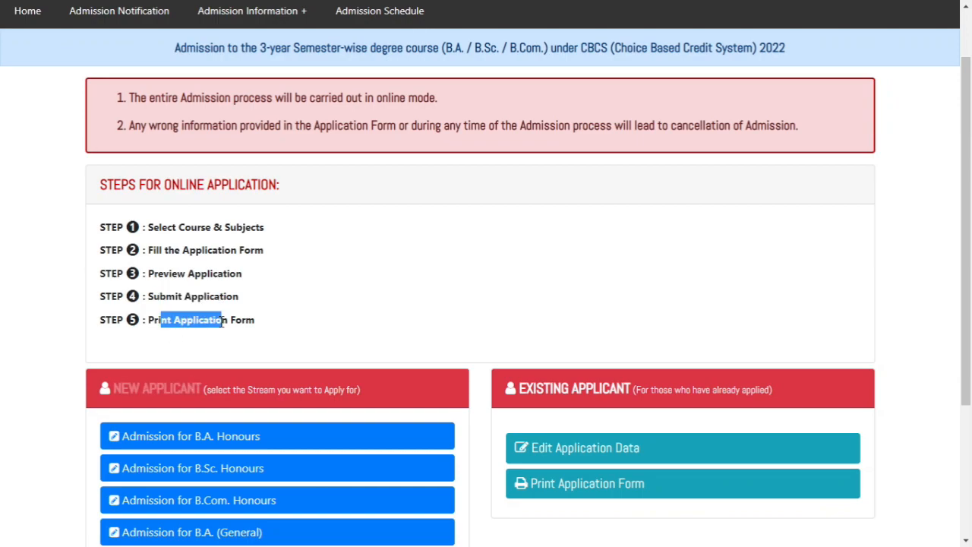
{"action": "left_click", "coordinate": [350, 312]}
Start a new applicant's admission form for the B.A. Honours stream
{"action": "scroll", "coordinate": [448, 307], "scroll_direction": "down", "scroll_amount": 3}
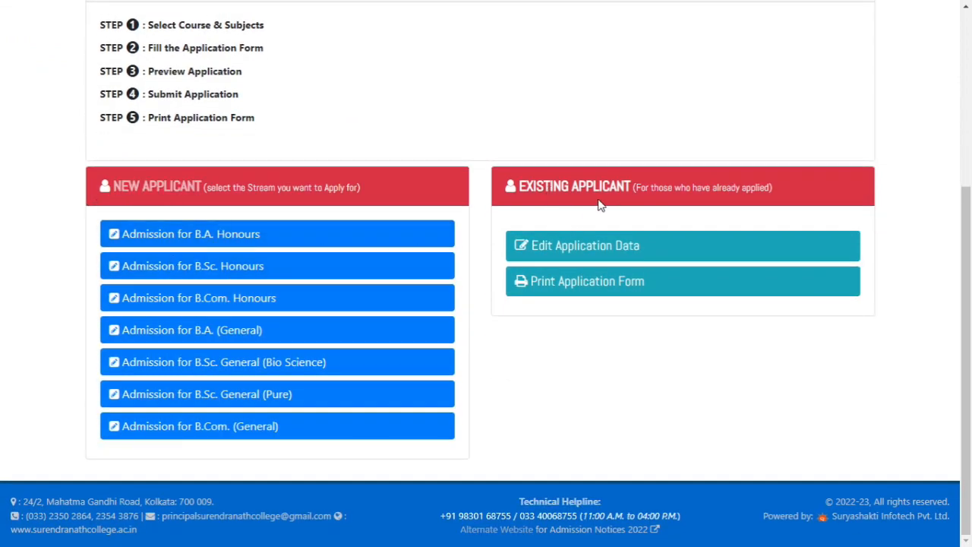
{"action": "left_click_drag", "start_coordinate": [523, 185], "coordinate": [778, 200]}
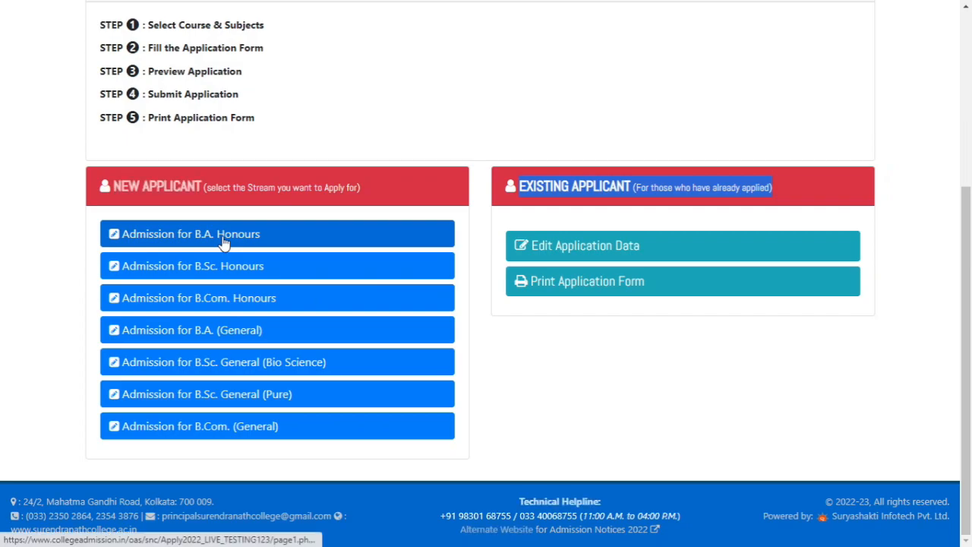
{"action": "left_click", "coordinate": [281, 234]}
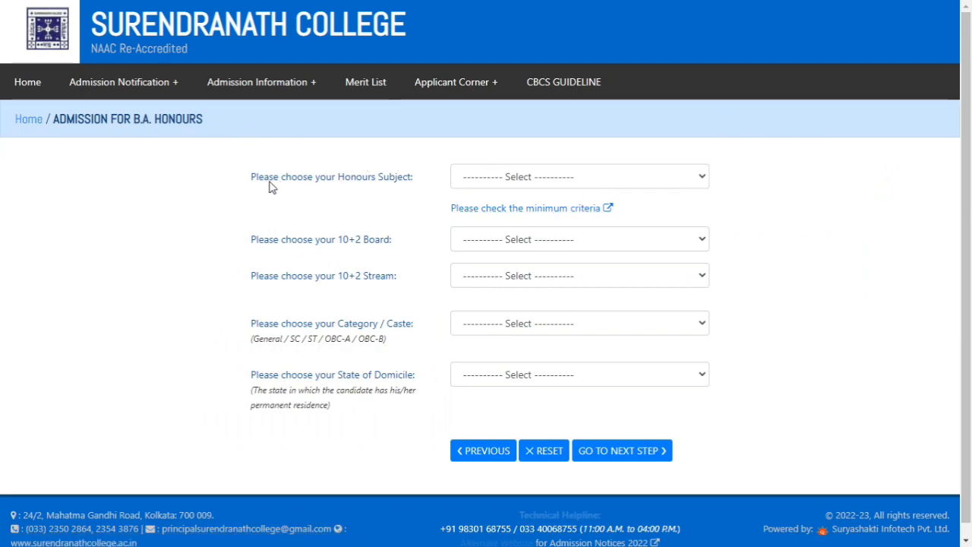
Choose English Honours as the honours subject and review its minimum admission criteria
{"action": "left_click", "coordinate": [553, 183]}
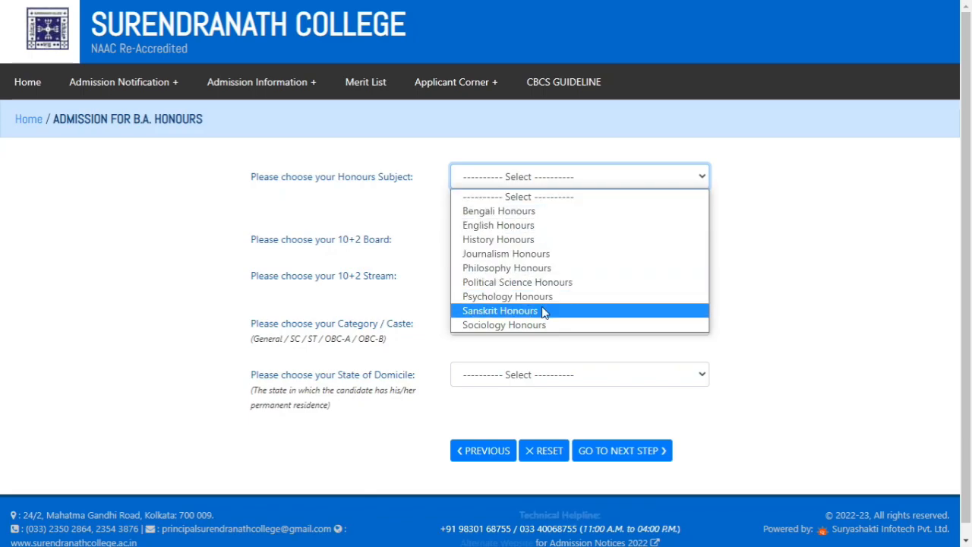
{"action": "left_click", "coordinate": [536, 227]}
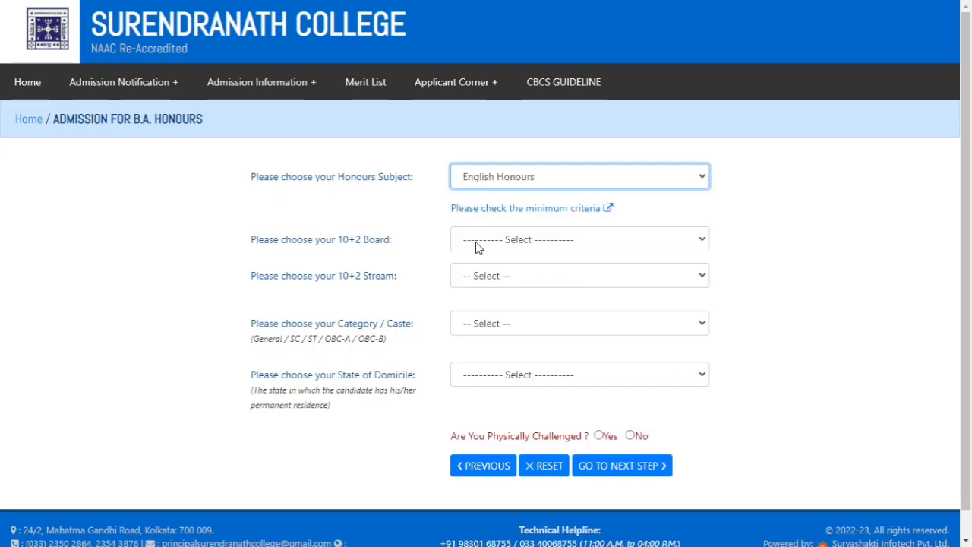
{"action": "left_click", "coordinate": [536, 218]}
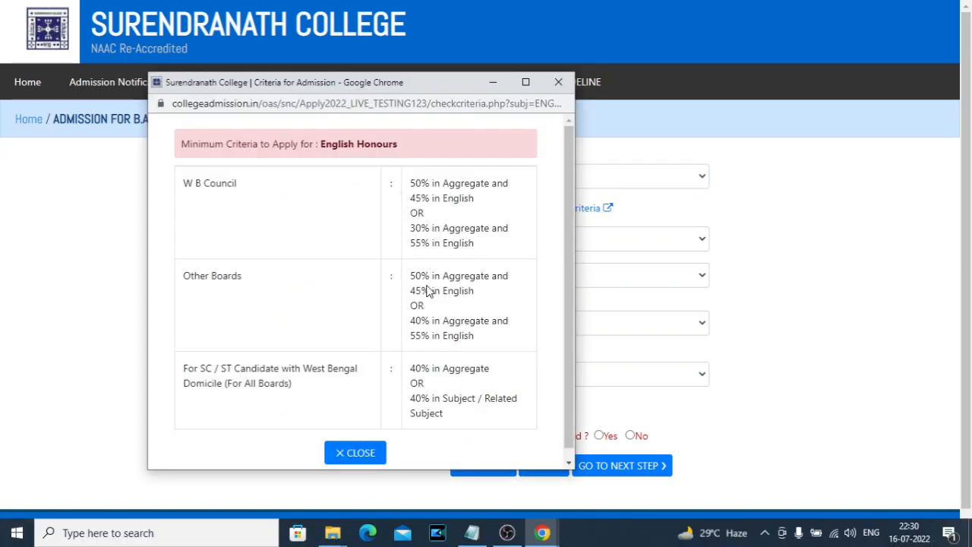
{"action": "left_click_drag", "start_coordinate": [196, 195], "coordinate": [226, 186]}
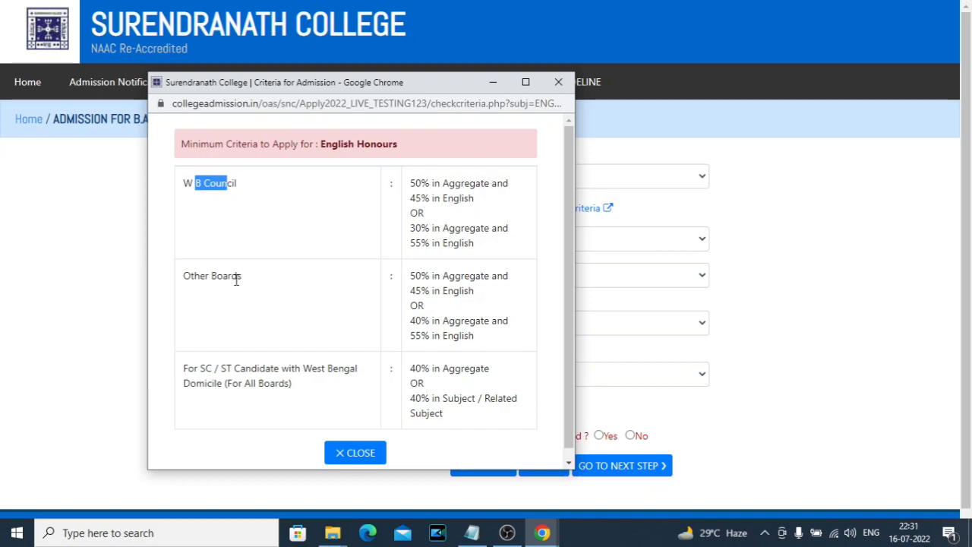
{"action": "left_click_drag", "start_coordinate": [234, 280], "coordinate": [302, 287]}
{"action": "left_click_drag", "start_coordinate": [410, 275], "coordinate": [472, 275]}
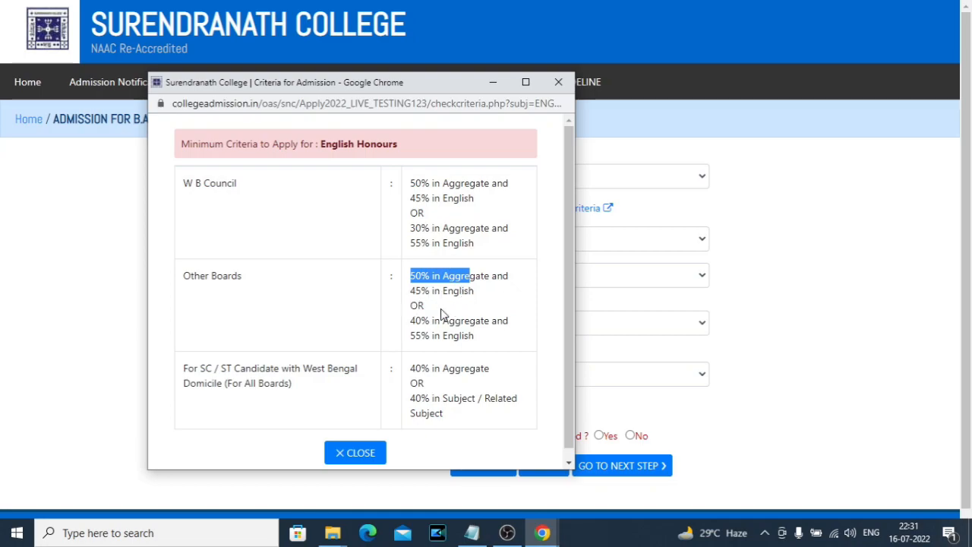
{"action": "left_click", "coordinate": [558, 82]}
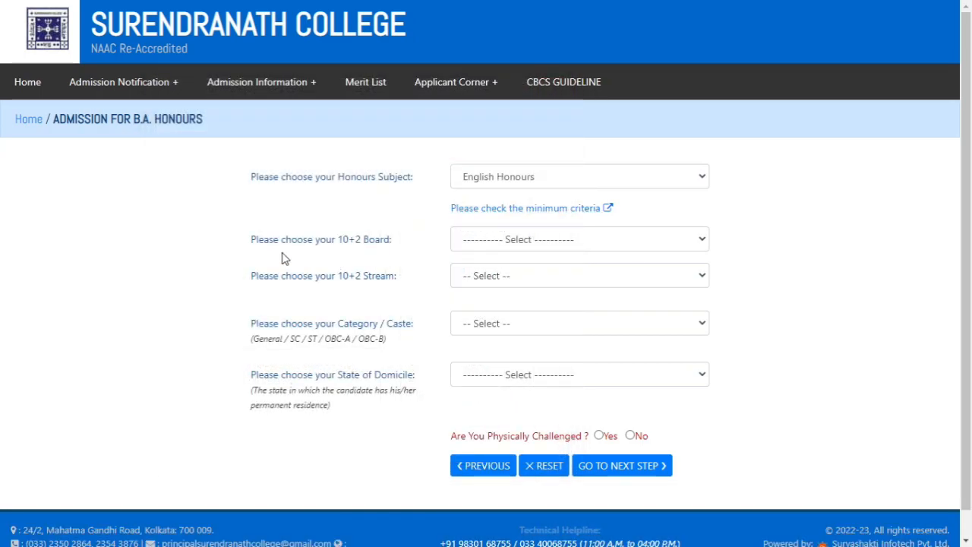
Try OTHER as the 10+2 board and activate the extra field for the board's name
{"action": "left_click", "coordinate": [531, 240]}
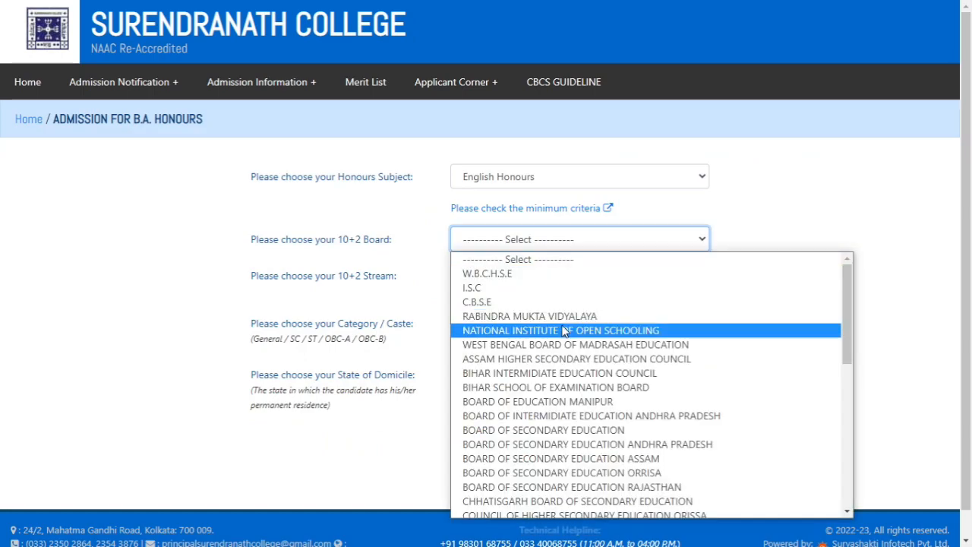
{"action": "scroll", "coordinate": [564, 375], "scroll_direction": "down", "scroll_amount": 8}
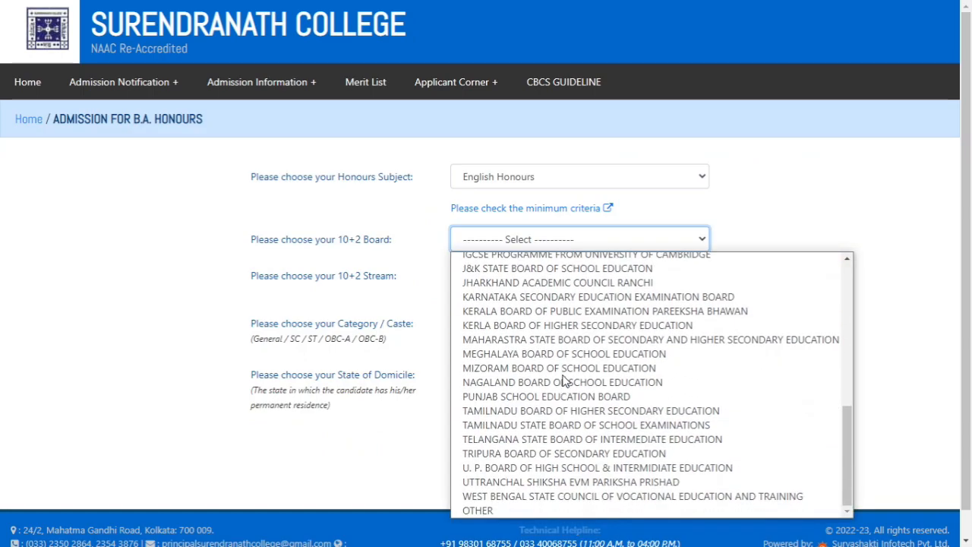
{"action": "scroll", "coordinate": [564, 379], "scroll_direction": "up", "scroll_amount": 8}
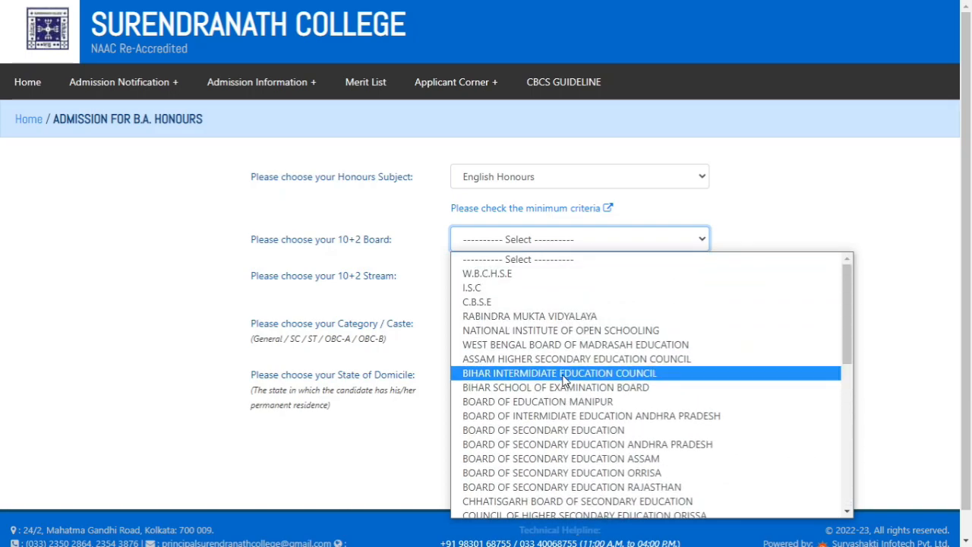
{"action": "scroll", "coordinate": [564, 379], "scroll_direction": "down", "scroll_amount": 8}
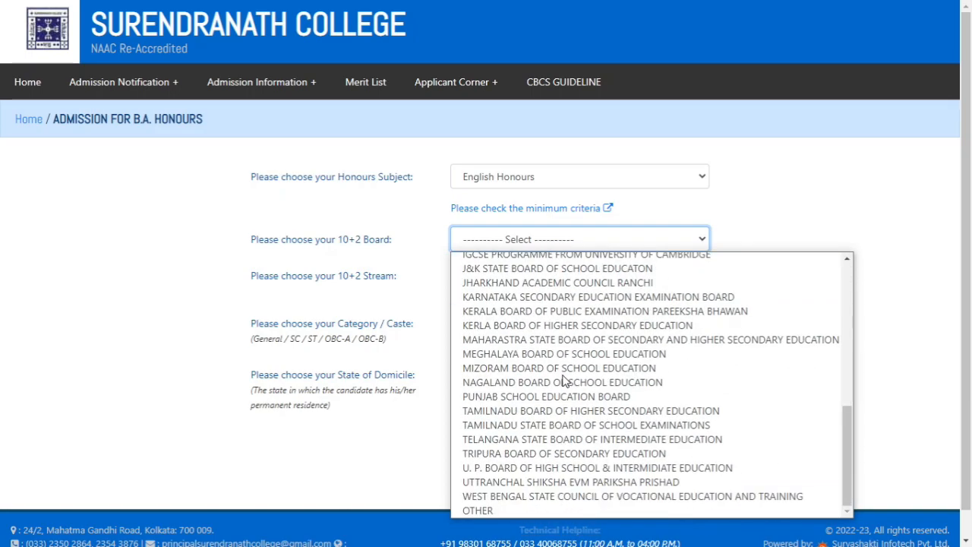
{"action": "left_click", "coordinate": [507, 510]}
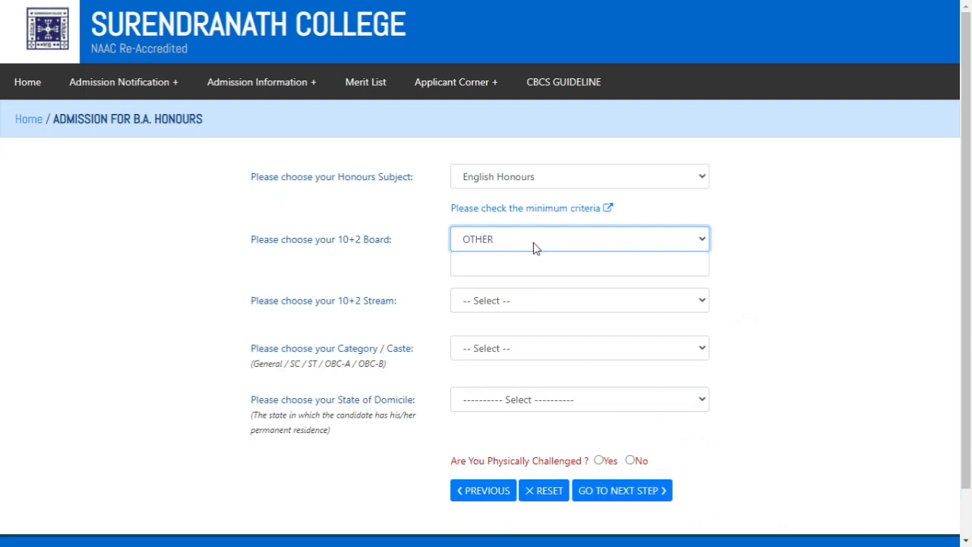
{"action": "left_click", "coordinate": [515, 261]}
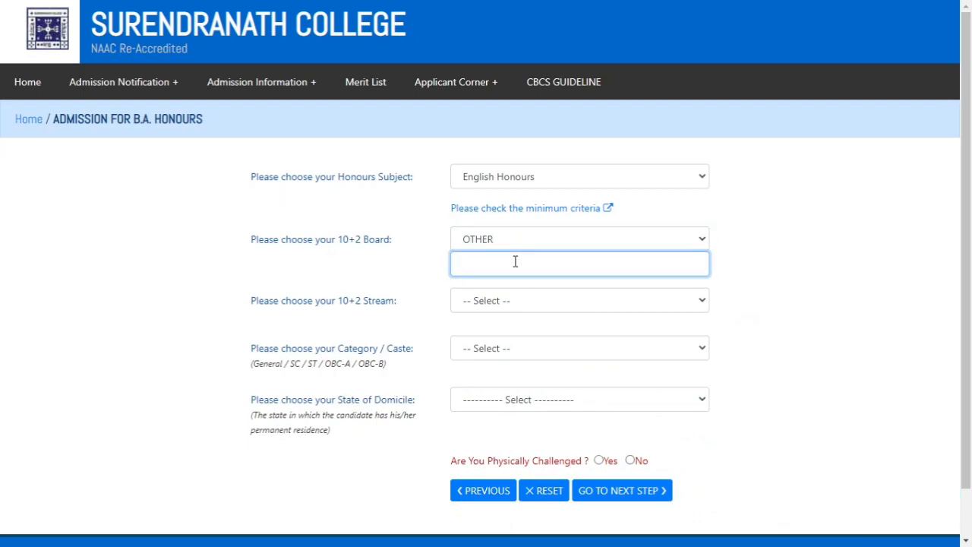
Set the 10+2 board to W.B.C.H.S.E and the 10+2 stream to ARTS
{"action": "left_click", "coordinate": [514, 243]}
{"action": "scroll", "coordinate": [559, 334], "scroll_direction": "up", "scroll_amount": 8}
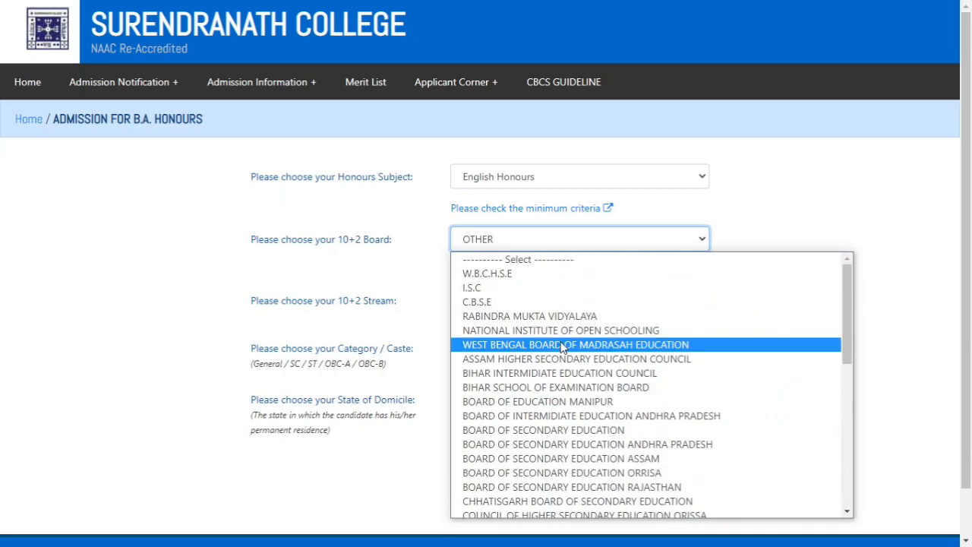
{"action": "left_click", "coordinate": [513, 275]}
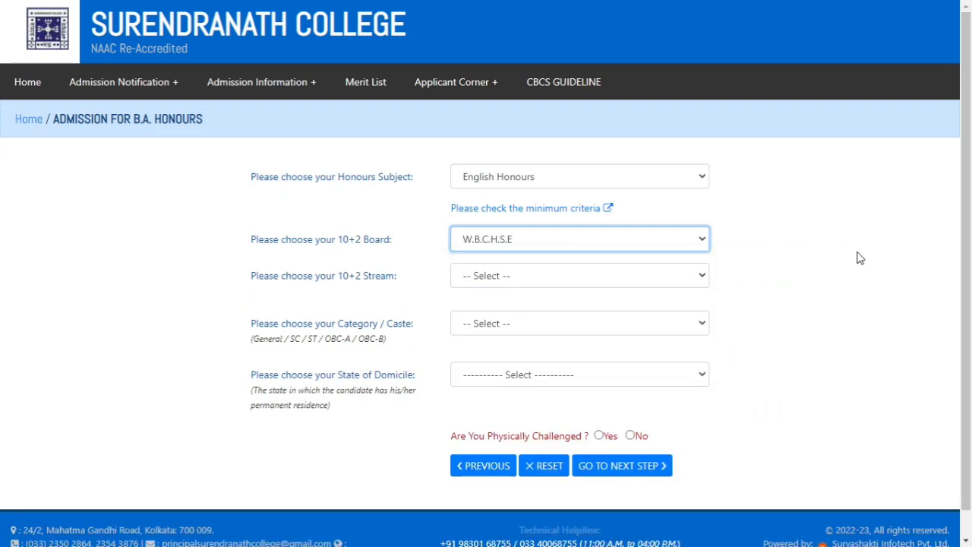
{"action": "left_click_drag", "start_coordinate": [290, 278], "coordinate": [343, 280]}
{"action": "left_click", "coordinate": [503, 277]}
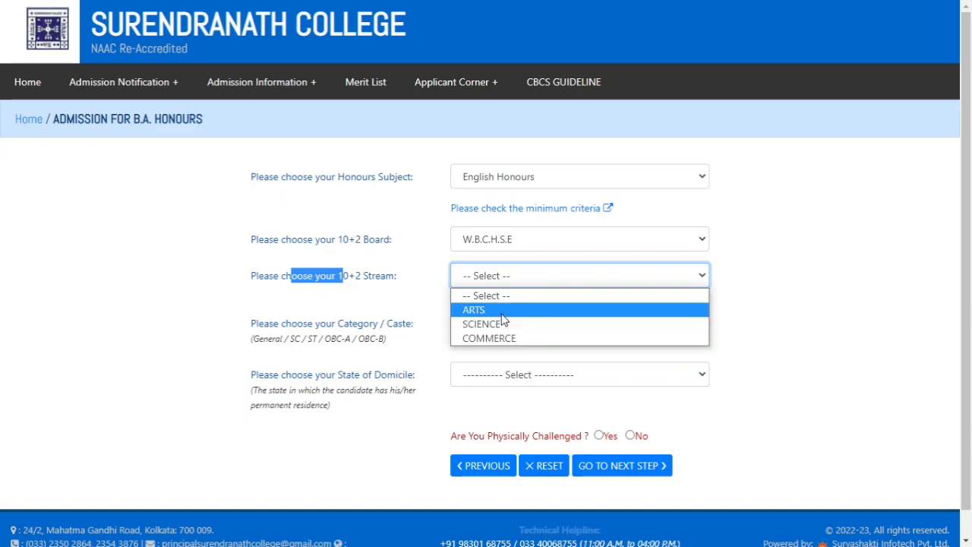
{"action": "left_click", "coordinate": [503, 312]}
Set the applicant's category / caste to SC
{"action": "left_click_drag", "start_coordinate": [273, 331], "coordinate": [418, 332]}
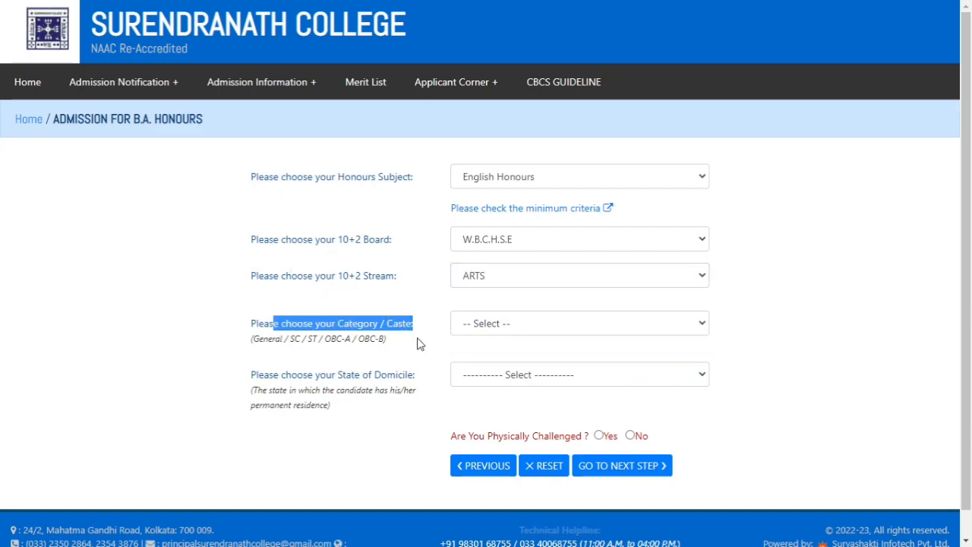
{"action": "left_click", "coordinate": [419, 343]}
{"action": "left_click", "coordinate": [494, 330]}
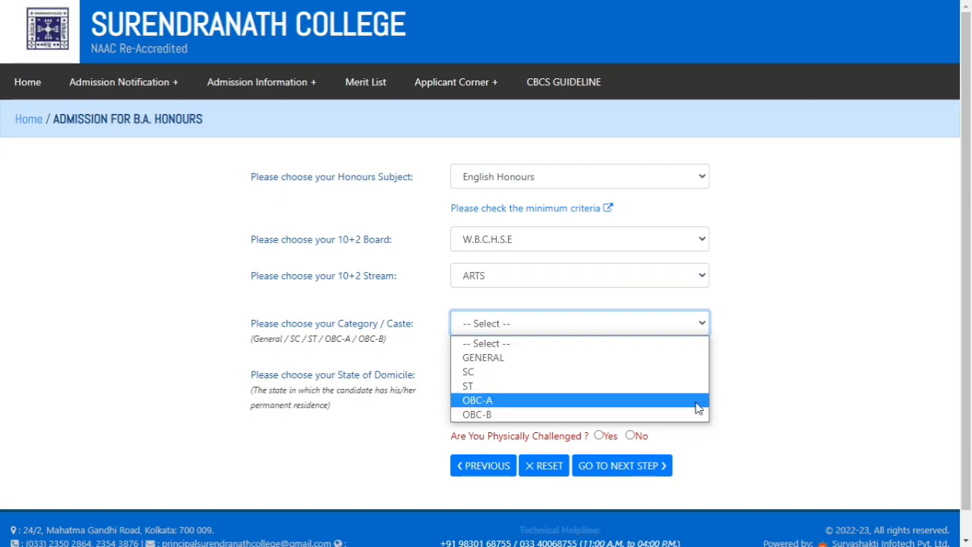
{"action": "left_click", "coordinate": [619, 380]}
Set the applicant's state of domicile to West Bengal
{"action": "scroll", "coordinate": [792, 336], "scroll_direction": "down", "scroll_amount": 1}
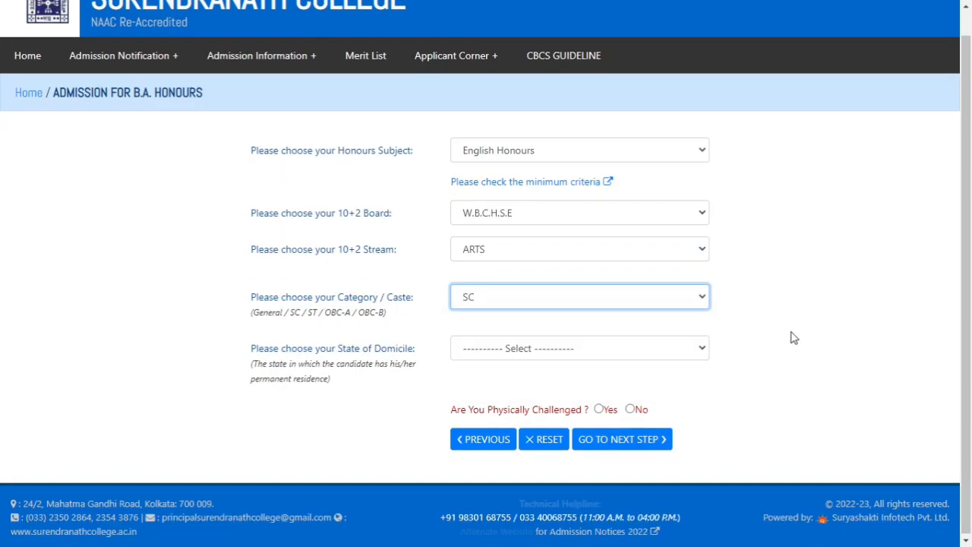
{"action": "left_click", "coordinate": [506, 351]}
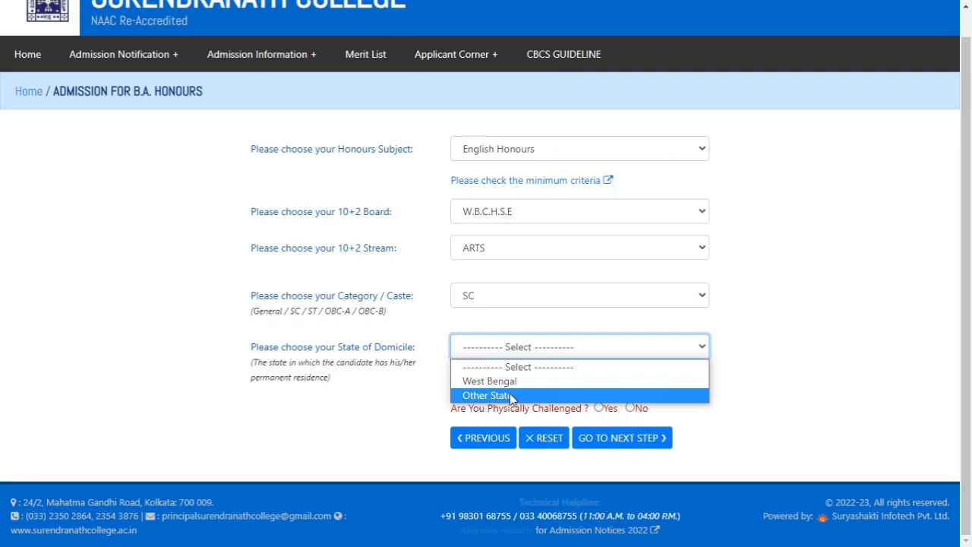
{"action": "left_click", "coordinate": [511, 381]}
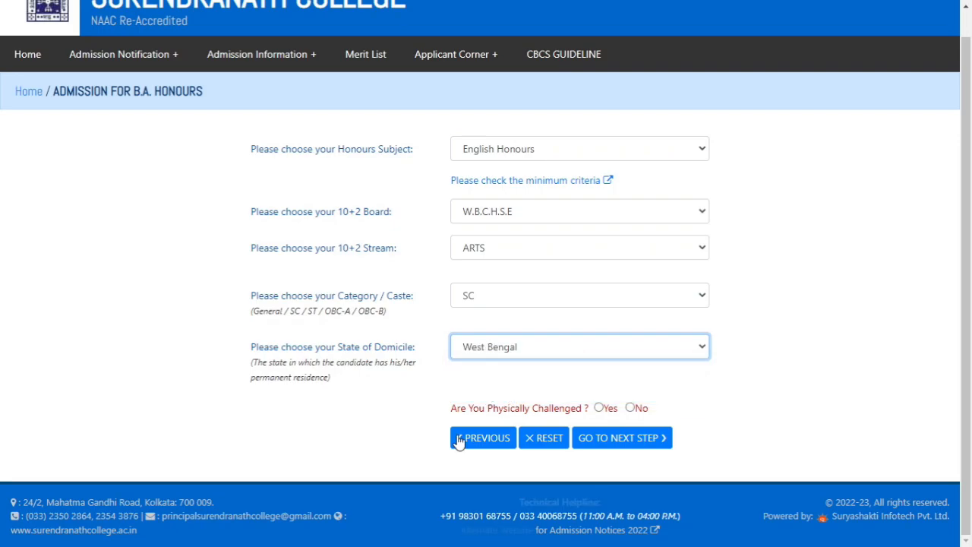
Answer Yes to the physically challenged question and continue to the marks entry page
{"action": "left_click_drag", "start_coordinate": [453, 414], "coordinate": [576, 412]}
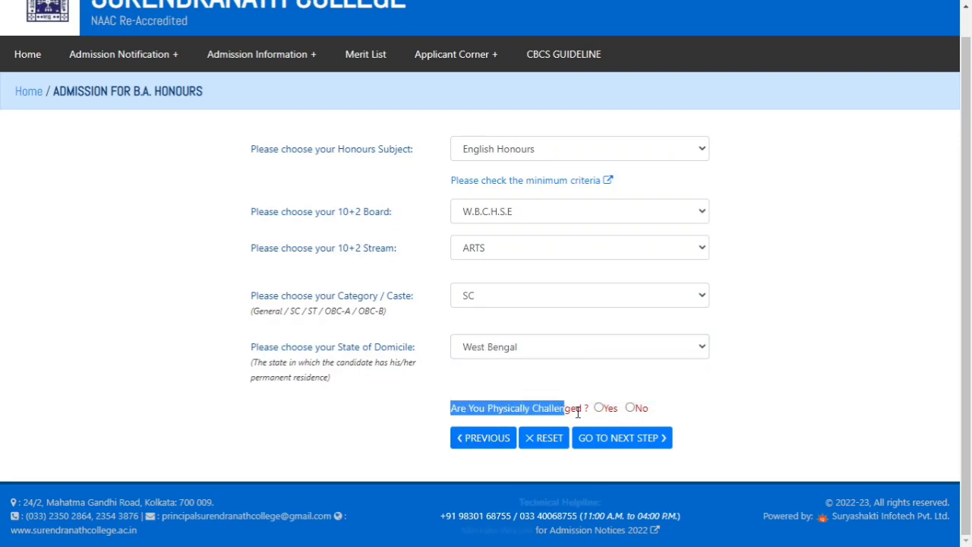
{"action": "left_click", "coordinate": [742, 402]}
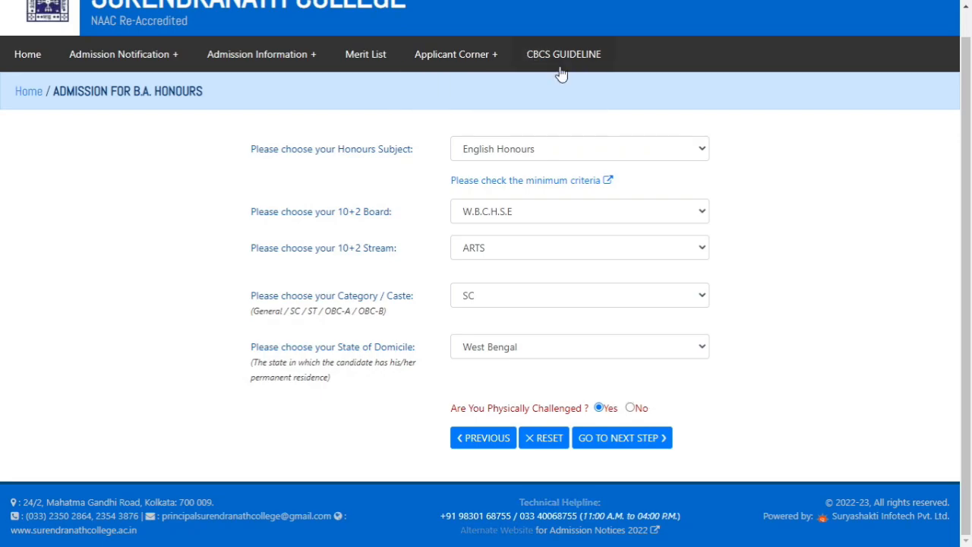
{"action": "left_click", "coordinate": [619, 445]}
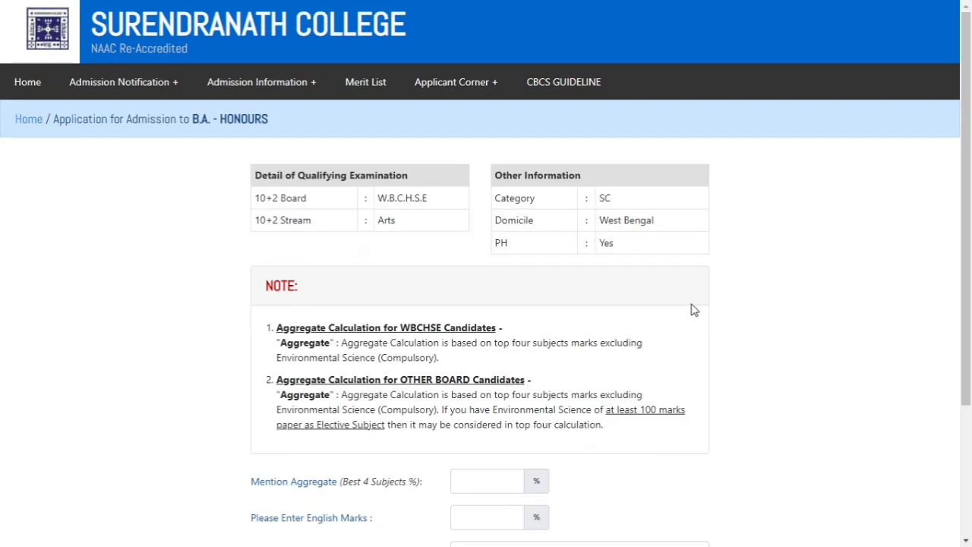
Enter 80% as the best-four-subjects aggregate and 80% as the English marks
{"action": "scroll", "coordinate": [693, 310], "scroll_direction": "down", "scroll_amount": 1}
{"action": "scroll", "coordinate": [451, 348], "scroll_direction": "down", "scroll_amount": 1}
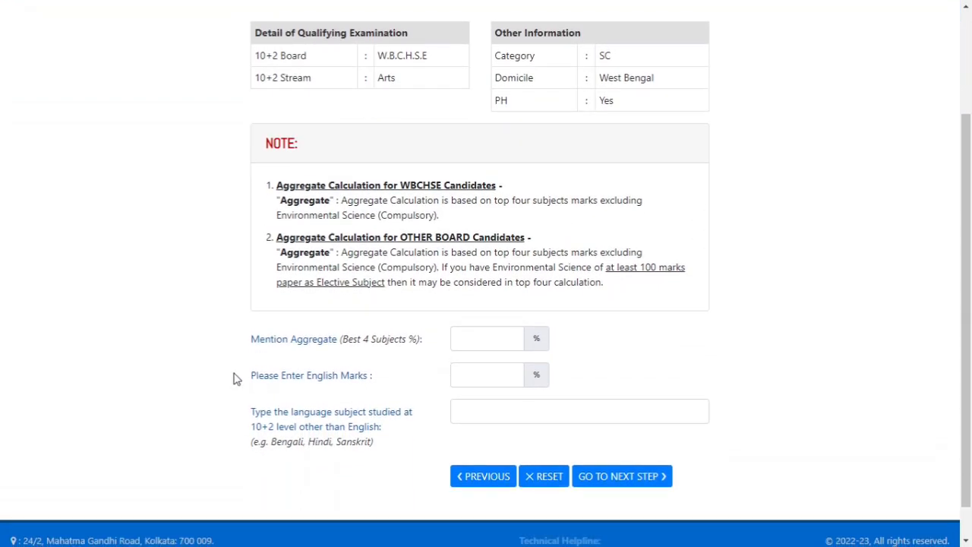
{"action": "left_click_drag", "start_coordinate": [250, 342], "coordinate": [330, 345]}
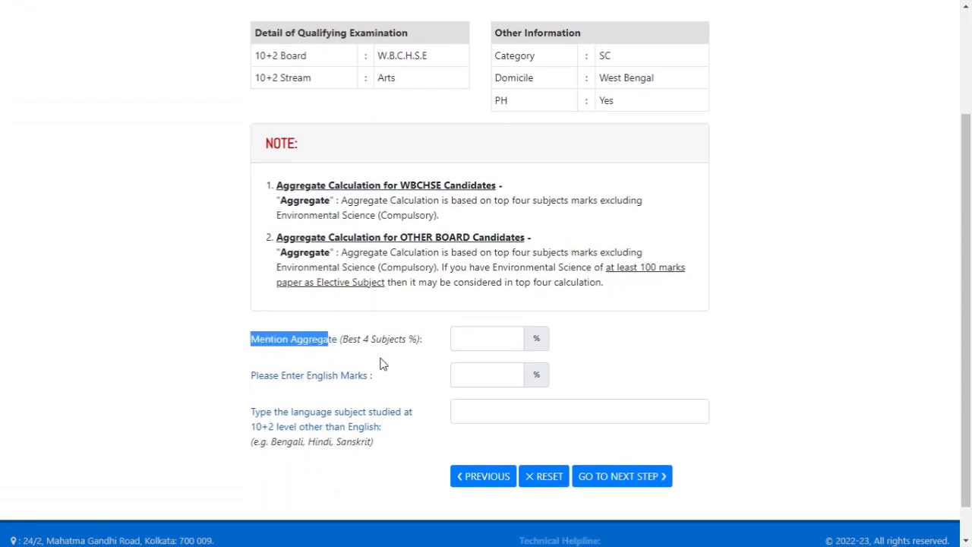
{"action": "left_click", "coordinate": [601, 354]}
{"action": "left_click_drag", "start_coordinate": [250, 340], "coordinate": [406, 342]}
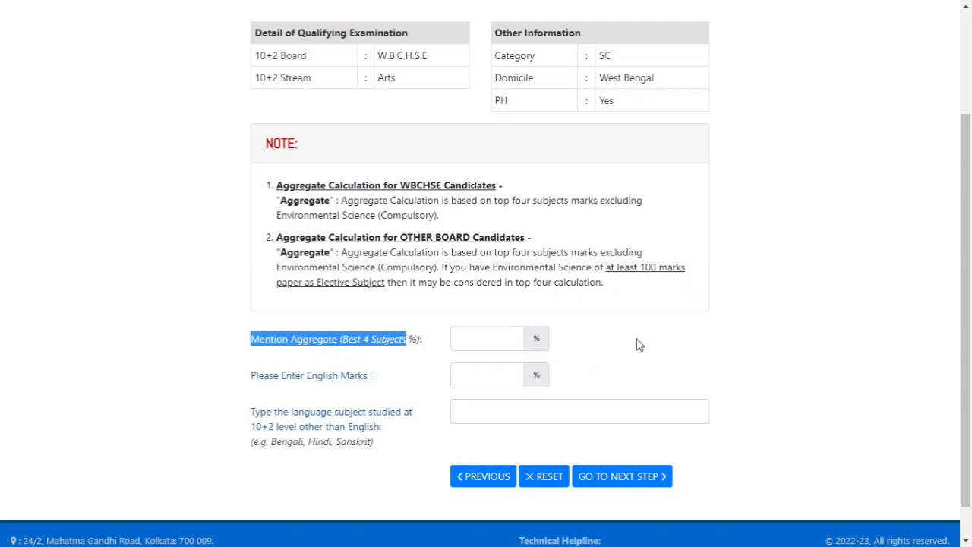
{"action": "left_click", "coordinate": [501, 345]}
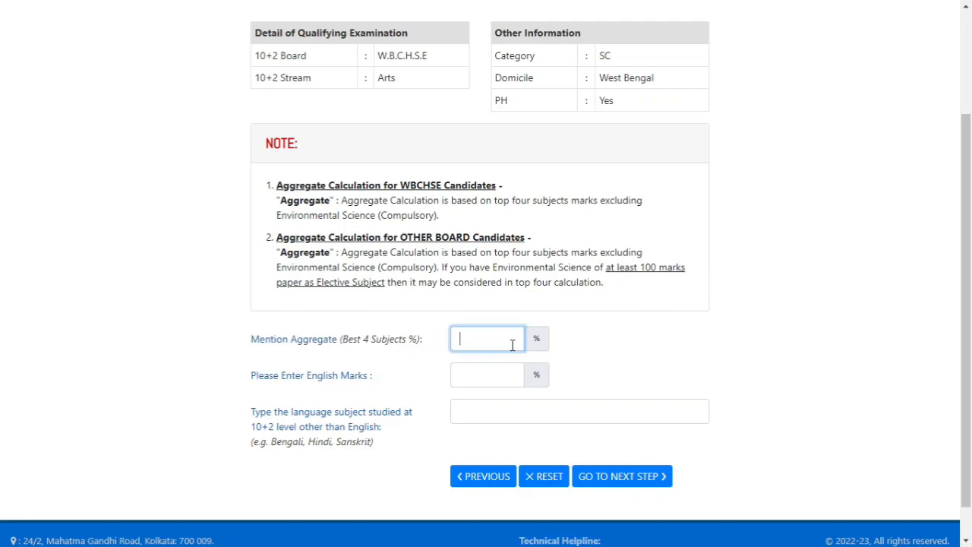
{"action": "type", "text": "60.4"}
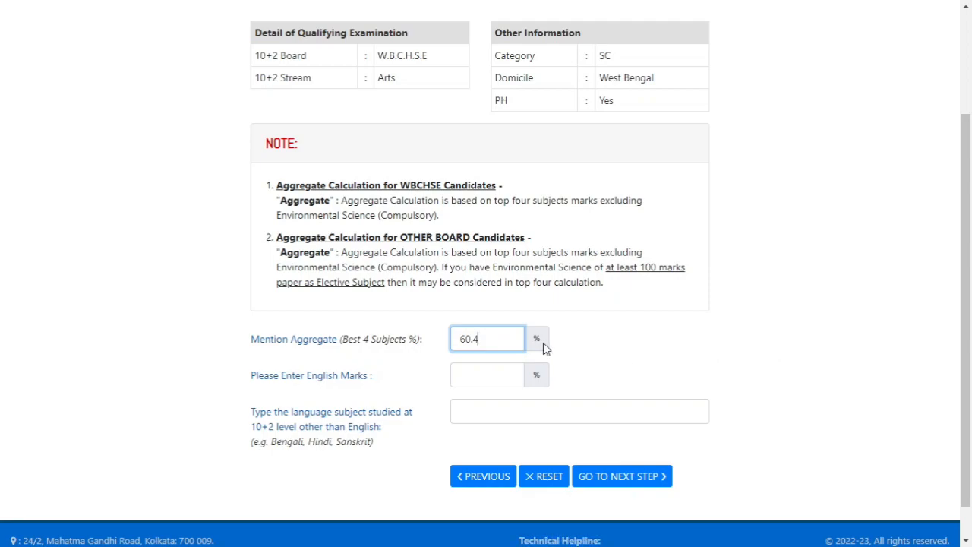
{"action": "double_click", "coordinate": [481, 339]}
{"action": "type", "text": "80"}
{"action": "left_click", "coordinate": [501, 375]}
{"action": "type", "text": "80"}
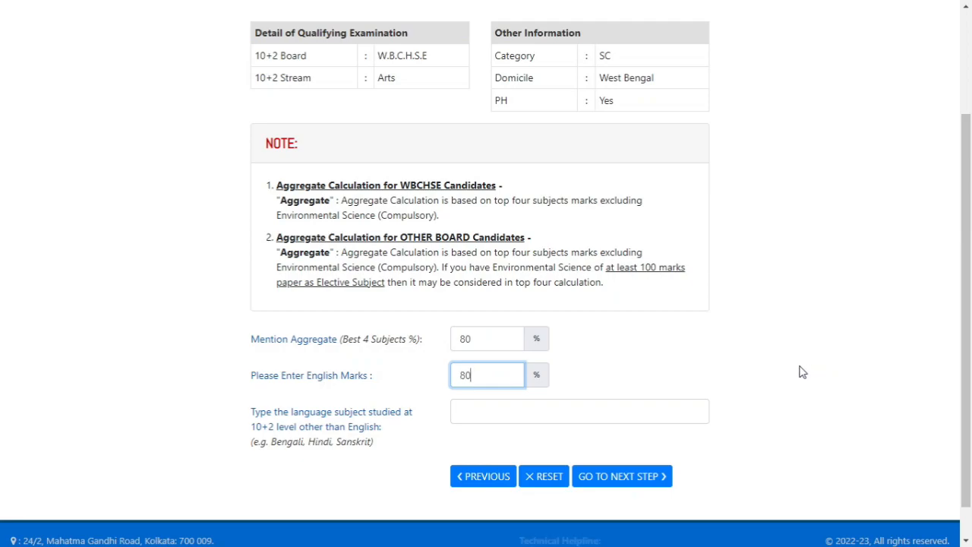
Enter BENGALI as the 10+2 language subject other than English and go to the next step
{"action": "left_click_drag", "start_coordinate": [255, 421], "coordinate": [396, 422]}
{"action": "left_click_drag", "start_coordinate": [254, 426], "coordinate": [380, 438]}
{"action": "left_click", "coordinate": [402, 431]}
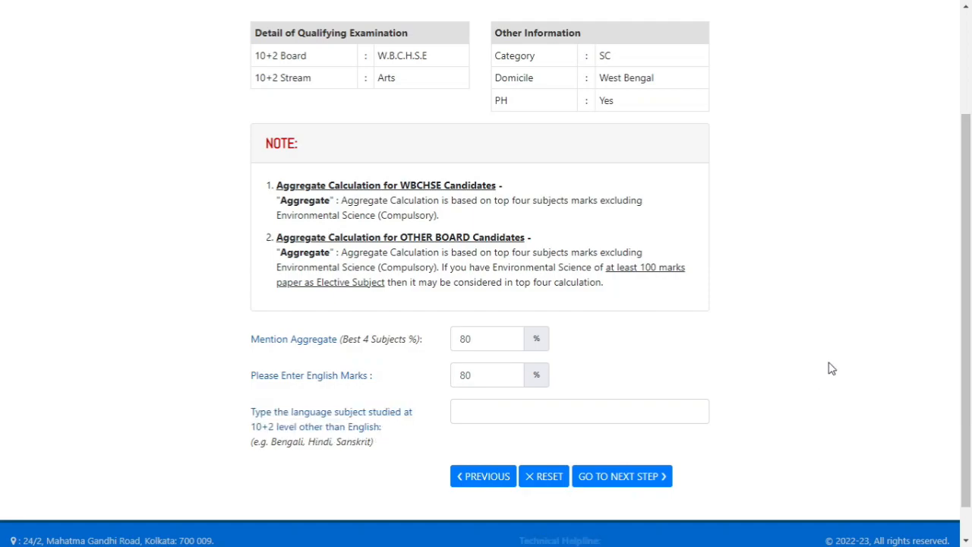
{"action": "left_click_drag", "start_coordinate": [261, 448], "coordinate": [365, 447]}
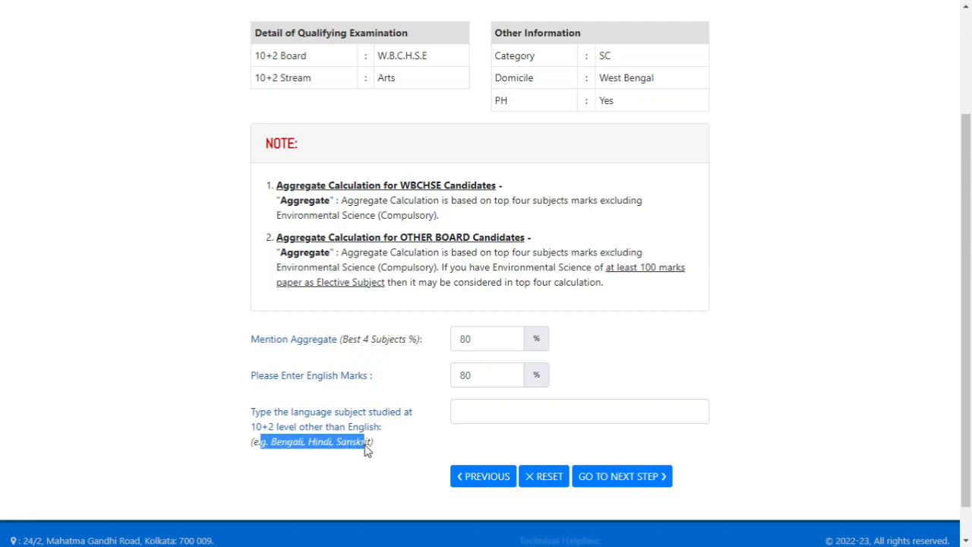
{"action": "left_click", "coordinate": [489, 416]}
{"action": "type", "text": "BENGALI"}
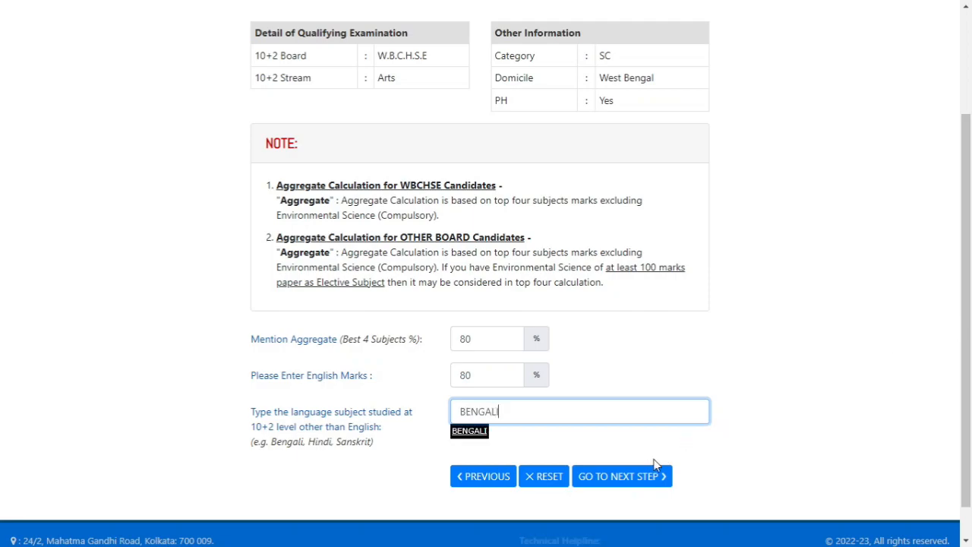
{"action": "left_click", "coordinate": [644, 479]}
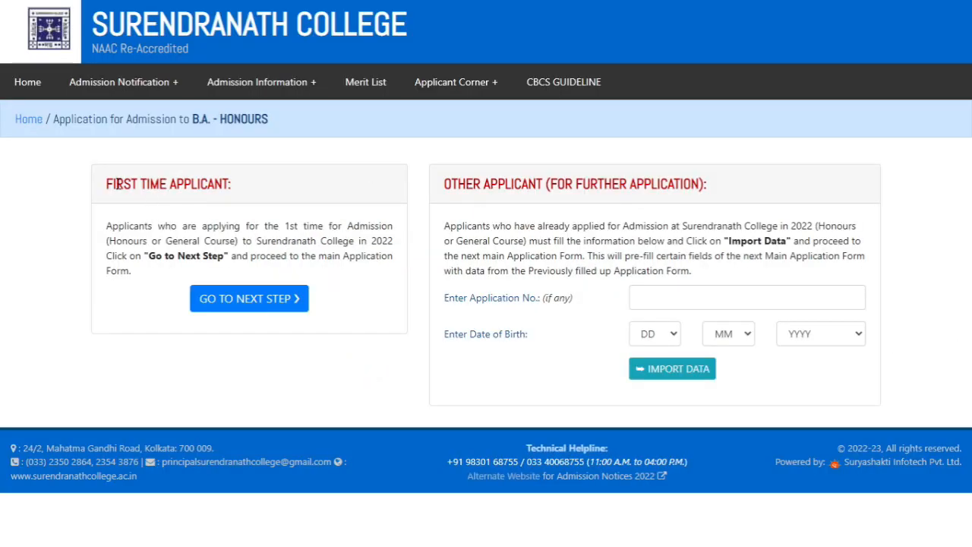
Compare the first-time and other applicant options, and proceed to the main application form as a first-time applicant
{"action": "left_click_drag", "start_coordinate": [106, 184], "coordinate": [231, 186]}
{"action": "left_click_drag", "start_coordinate": [444, 184], "coordinate": [675, 185]}
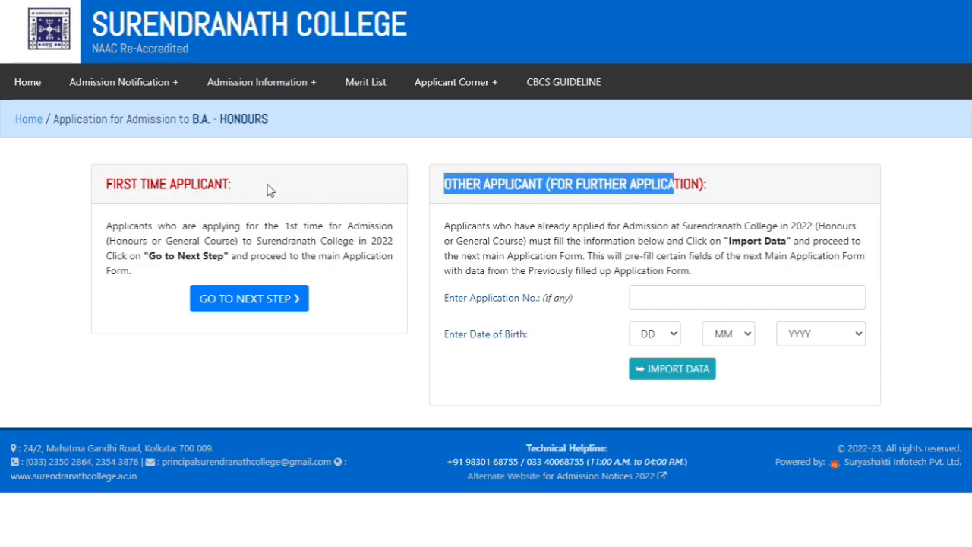
{"action": "left_click", "coordinate": [527, 208]}
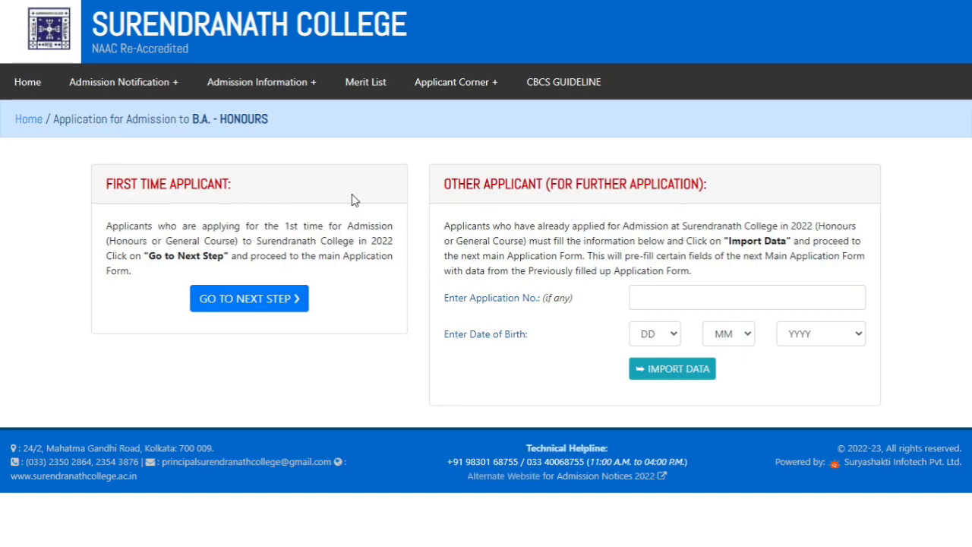
{"action": "left_click", "coordinate": [247, 303]}
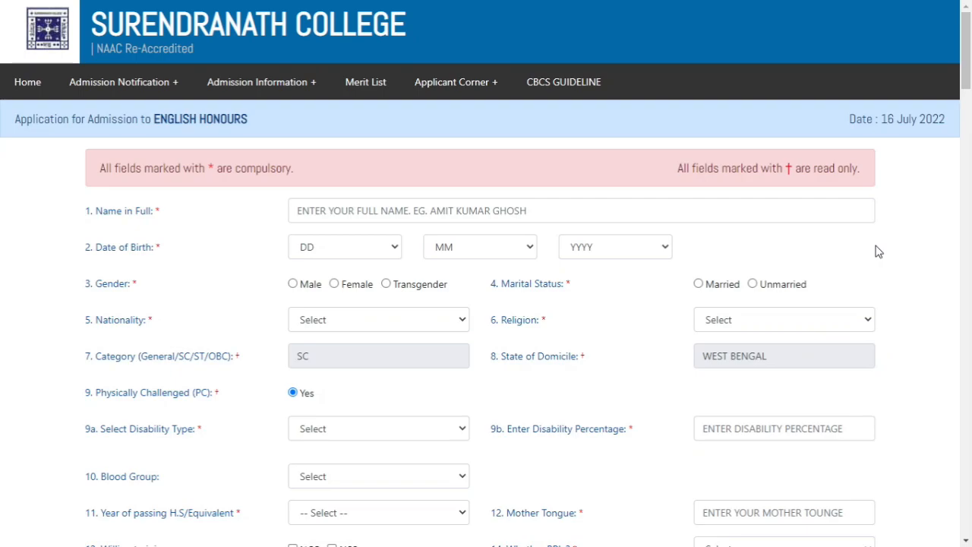
Enter the applicant's full name and date of birth in the main application form
{"action": "left_click", "coordinate": [353, 212]}
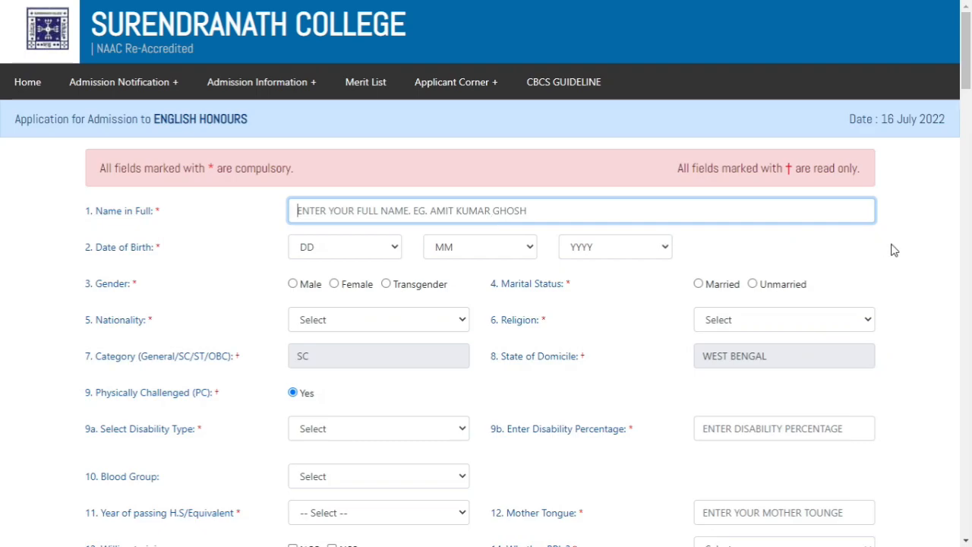
{"action": "type", "text": "BONG BOY ASHISH"}
{"action": "key", "text": "Tab"}
{"action": "type", "text": "01"}
{"action": "key", "text": "Tab"}
{"action": "type", "text": "j"}
{"action": "key", "text": "Tab"}
{"action": "type", "text": "1979"}
{"action": "key", "text": "Tab"}
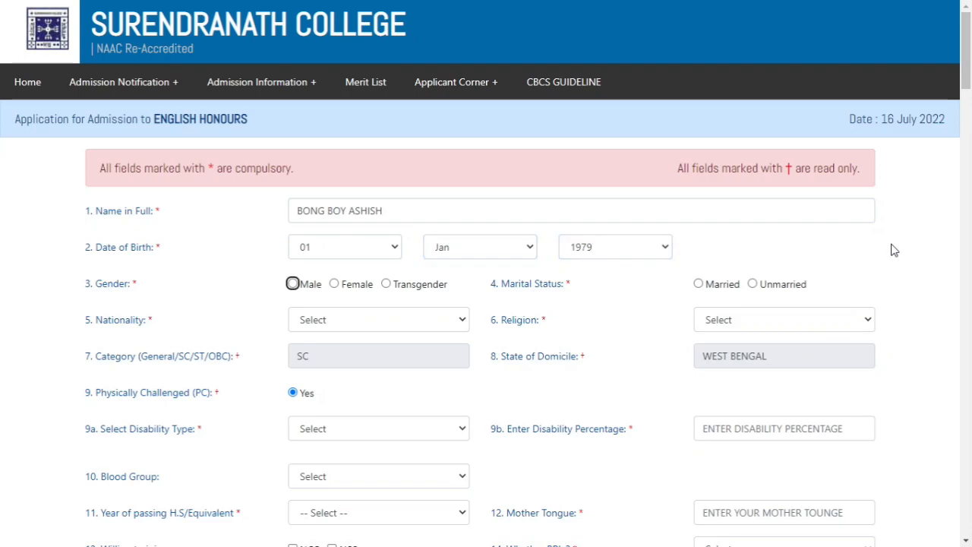
Fill in the personal details with gender Male, marital status Unmarried, nationality INDIAN and religion HINDUISM
{"action": "key", "text": "Tab"}
{"action": "left_click", "coordinate": [752, 284]}
{"action": "left_click", "coordinate": [404, 320]}
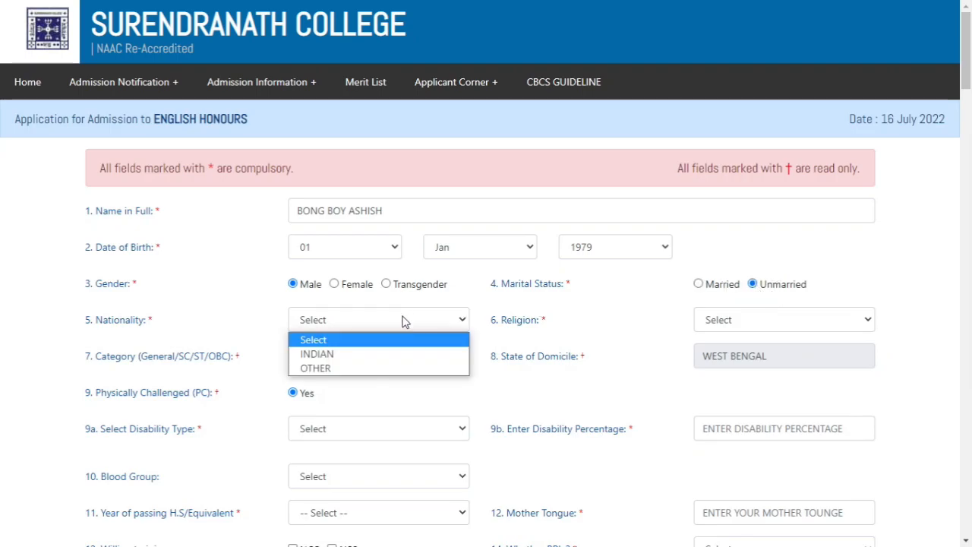
{"action": "left_click", "coordinate": [375, 353]}
{"action": "left_click", "coordinate": [750, 325]}
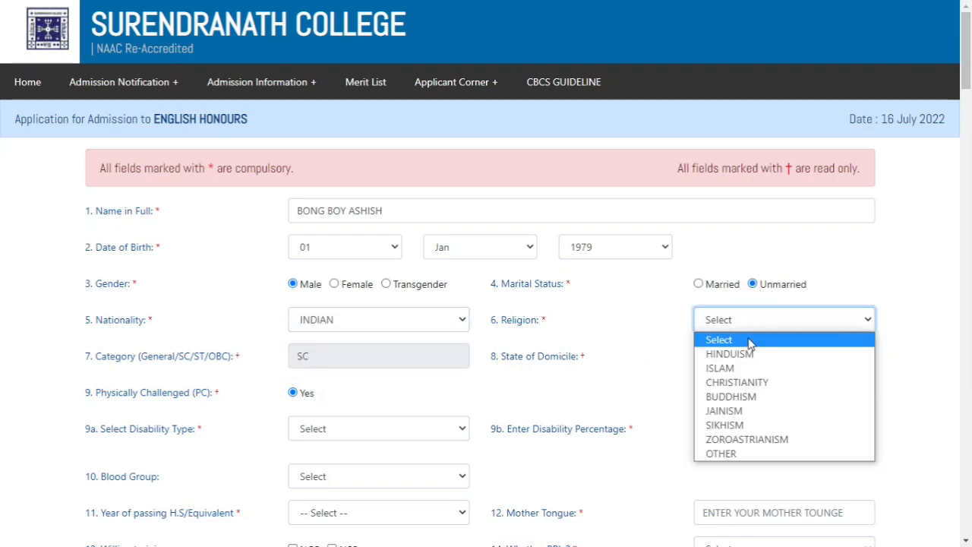
{"action": "left_click", "coordinate": [748, 354]}
Review the pre-filled, read-only category and state of domicile fields
{"action": "scroll", "coordinate": [254, 274], "scroll_direction": "down", "scroll_amount": 2}
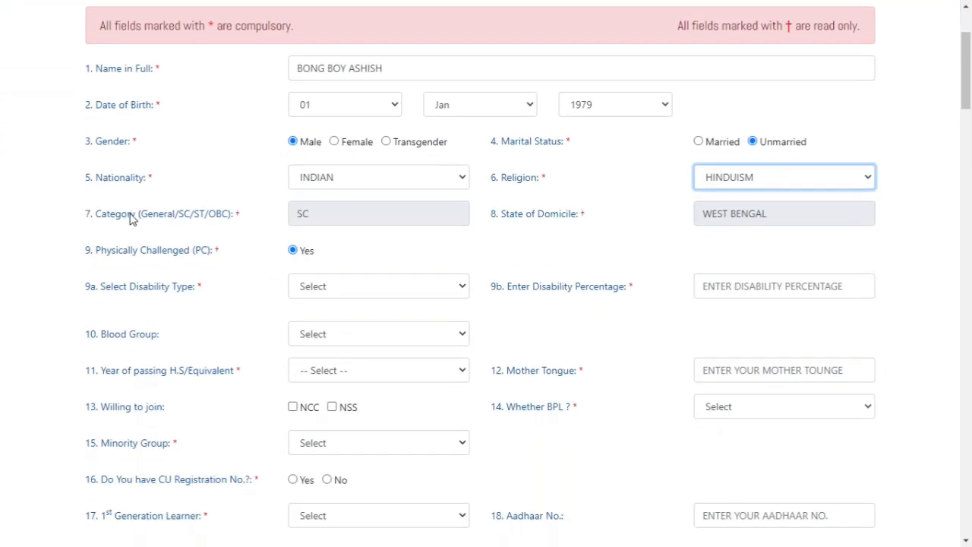
{"action": "left_click_drag", "start_coordinate": [336, 214], "coordinate": [294, 216]}
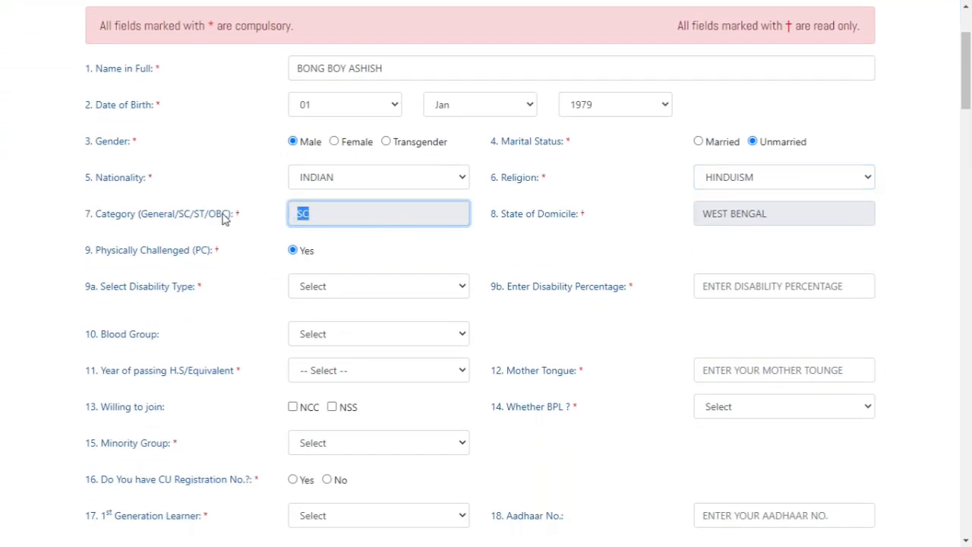
{"action": "left_click", "coordinate": [362, 220]}
{"action": "left_click_drag", "start_coordinate": [324, 216], "coordinate": [283, 219]}
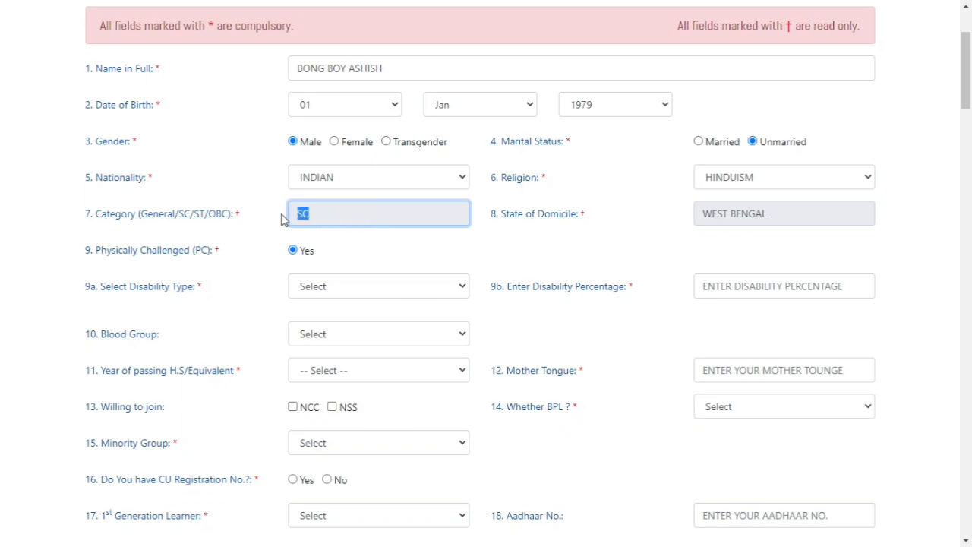
{"action": "left_click", "coordinate": [351, 216]}
{"action": "left_click_drag", "start_coordinate": [806, 216], "coordinate": [695, 216]}
{"action": "left_click", "coordinate": [640, 252]}
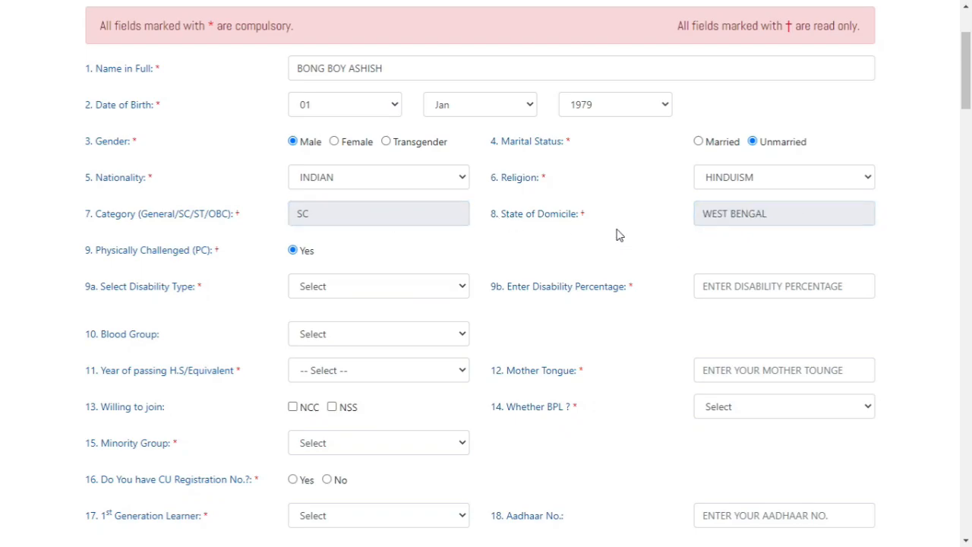
Set the disability type to Visually Handicapped and the disability percentage to 50
{"action": "scroll", "coordinate": [608, 236], "scroll_direction": "down", "scroll_amount": 1}
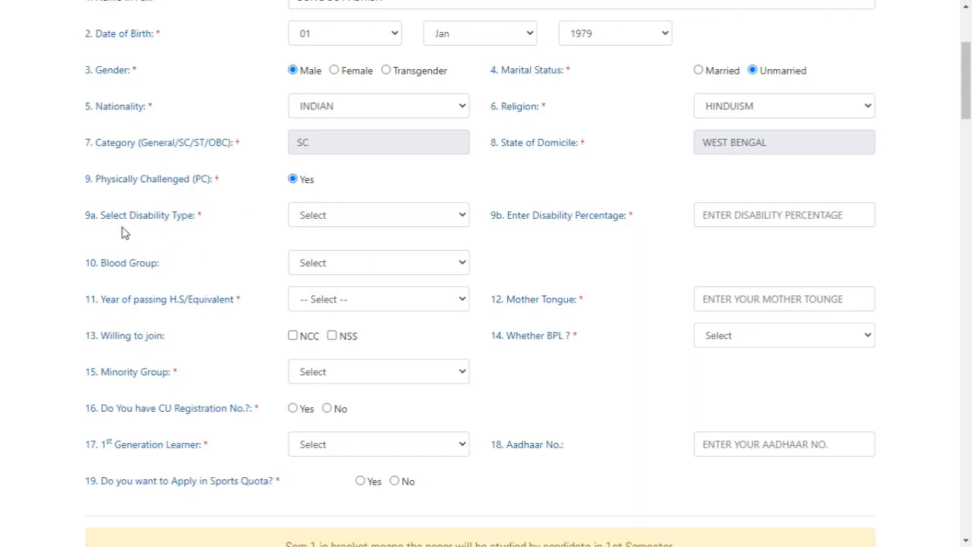
{"action": "left_click", "coordinate": [424, 221]}
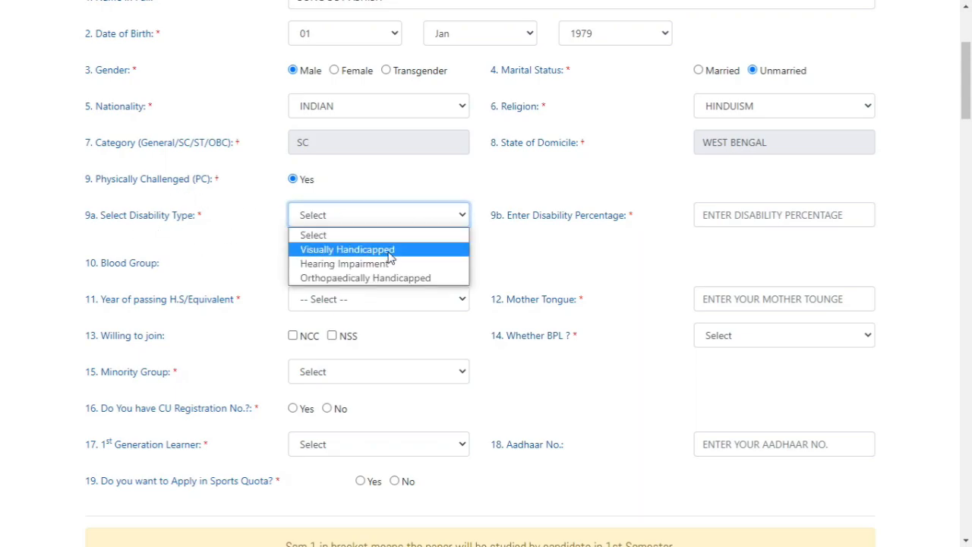
{"action": "left_click", "coordinate": [400, 250]}
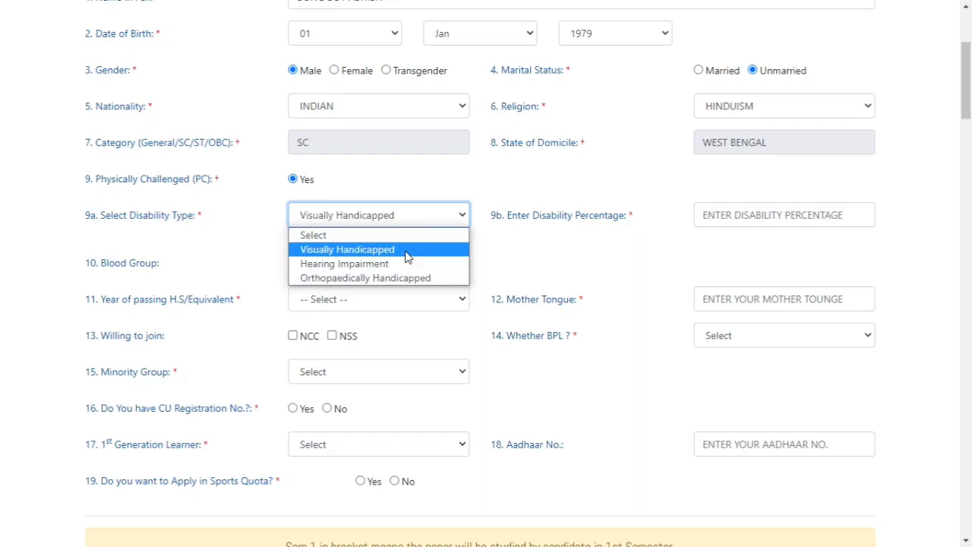
{"action": "left_click", "coordinate": [405, 257]}
{"action": "left_click", "coordinate": [765, 221]}
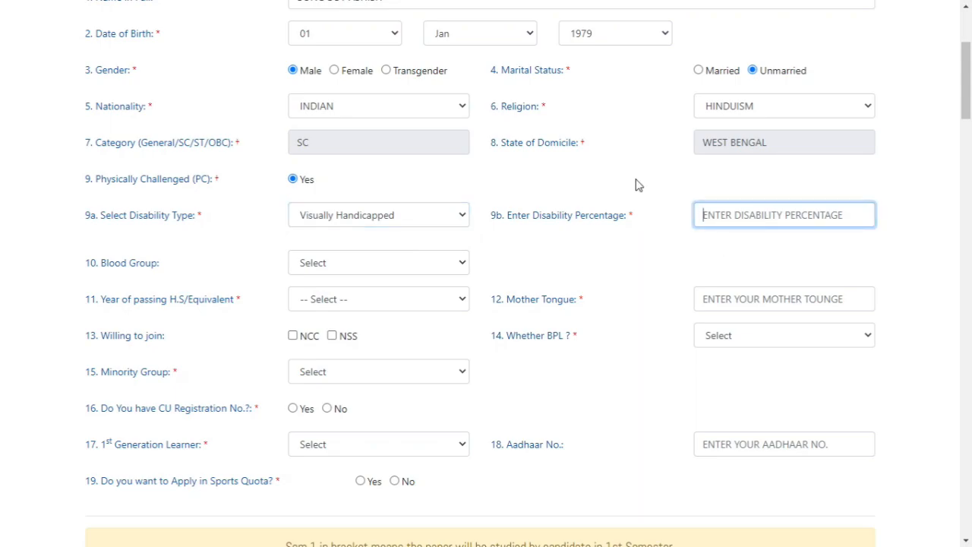
{"action": "type", "text": "50"}
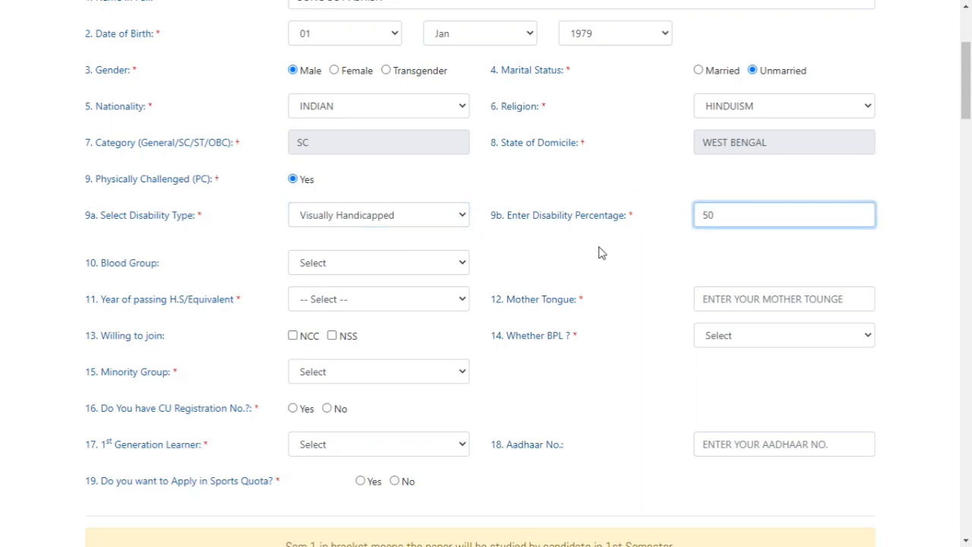
Set the blood group to A+ and the year of passing H.S/Equivalent to 2022
{"action": "scroll", "coordinate": [599, 251], "scroll_direction": "down", "scroll_amount": 1}
{"action": "left_click", "coordinate": [378, 194]}
{"action": "left_click", "coordinate": [367, 227]}
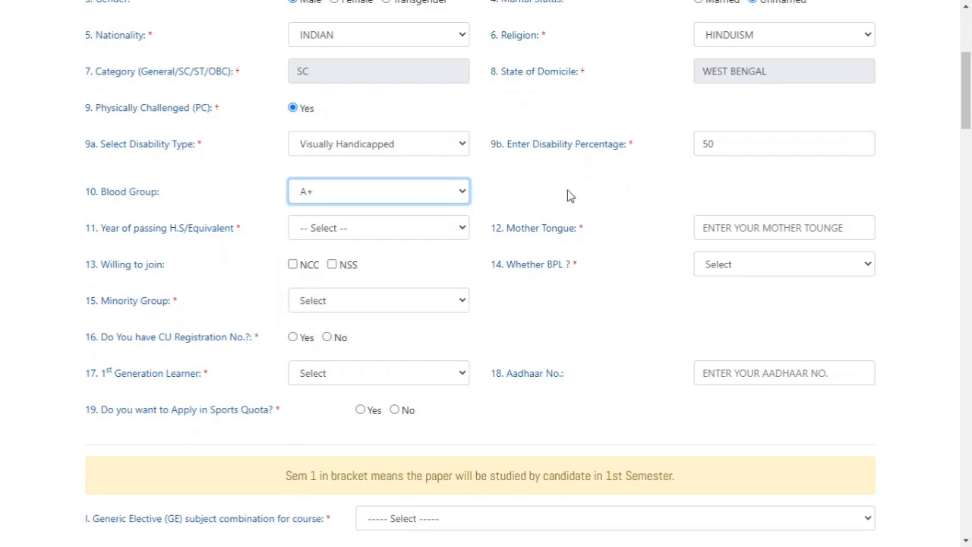
{"action": "left_click", "coordinate": [370, 234]}
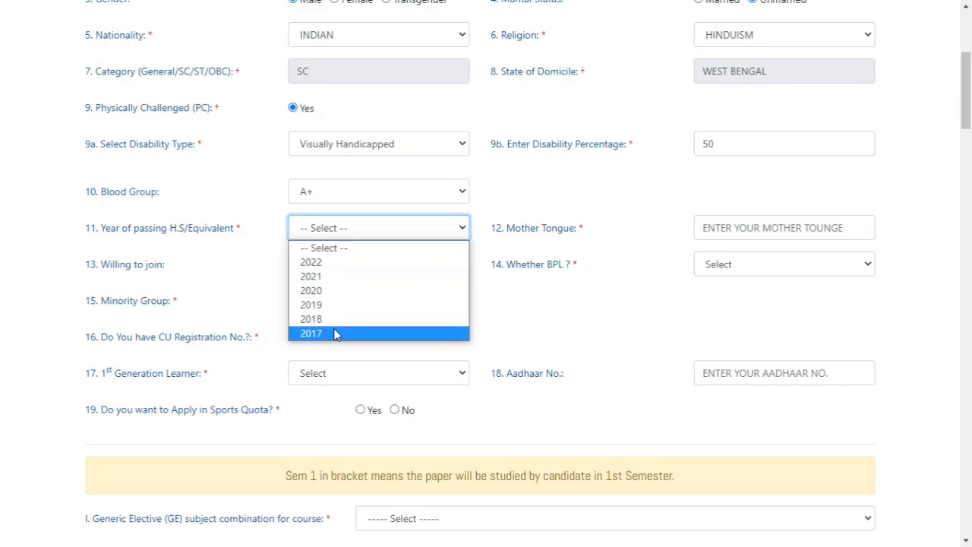
{"action": "left_click", "coordinate": [336, 262]}
Enter BENGALI as the applicant's mother tongue
{"action": "left_click", "coordinate": [817, 230]}
{"action": "type", "text": "BENGALI"}
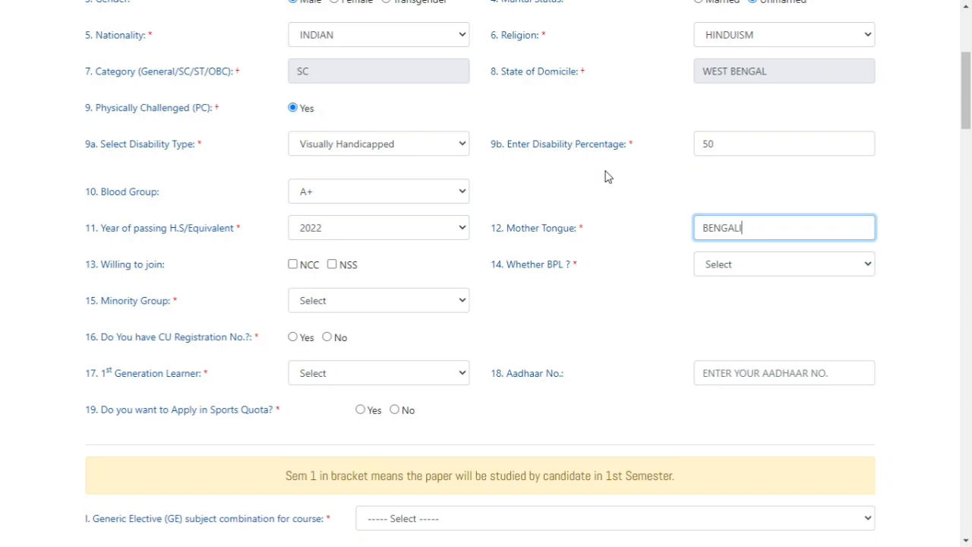
{"action": "key", "text": "Tab"}
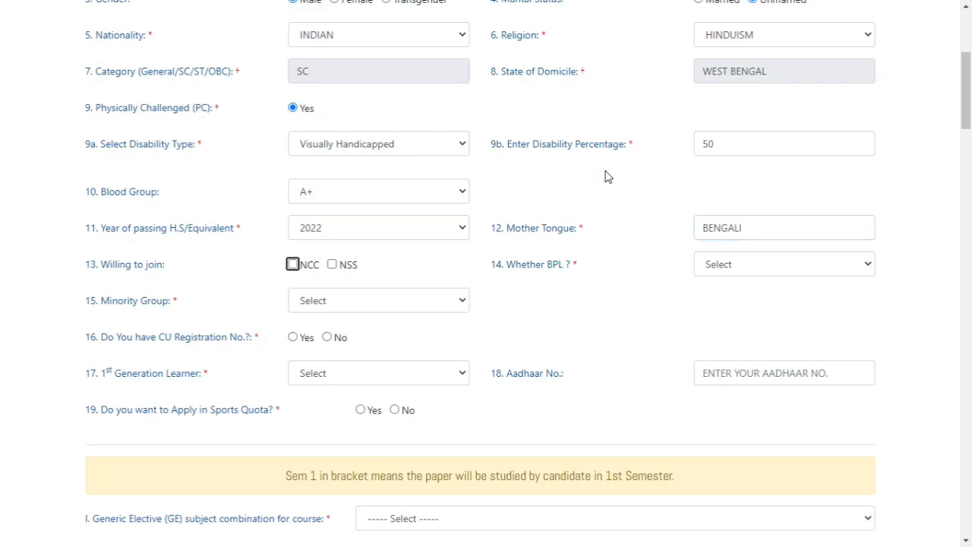
Opt to join both NCC and NSS, and set the BPL status to Yes and Minority Group to No
{"action": "left_click", "coordinate": [292, 264]}
{"action": "left_click", "coordinate": [332, 265]}
{"action": "left_click", "coordinate": [752, 274]}
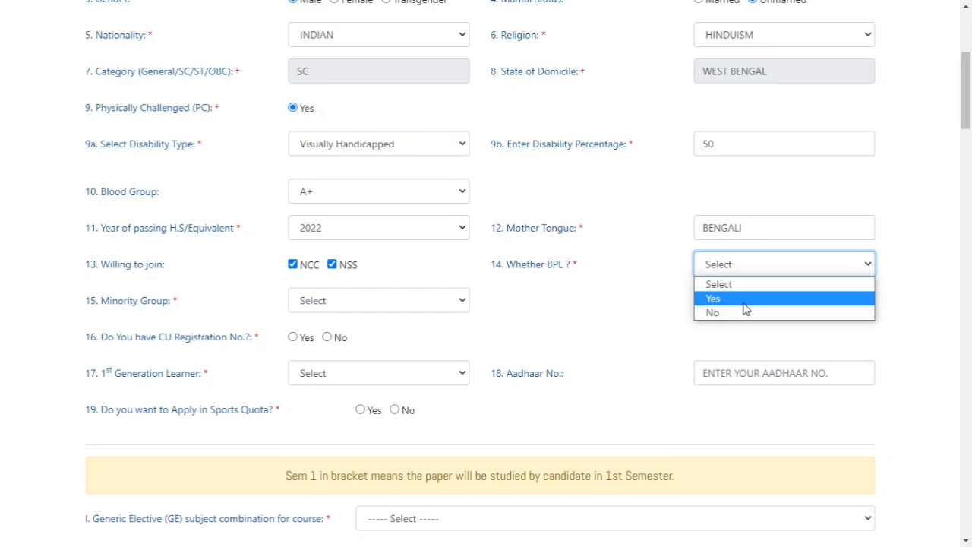
{"action": "left_click", "coordinate": [745, 303]}
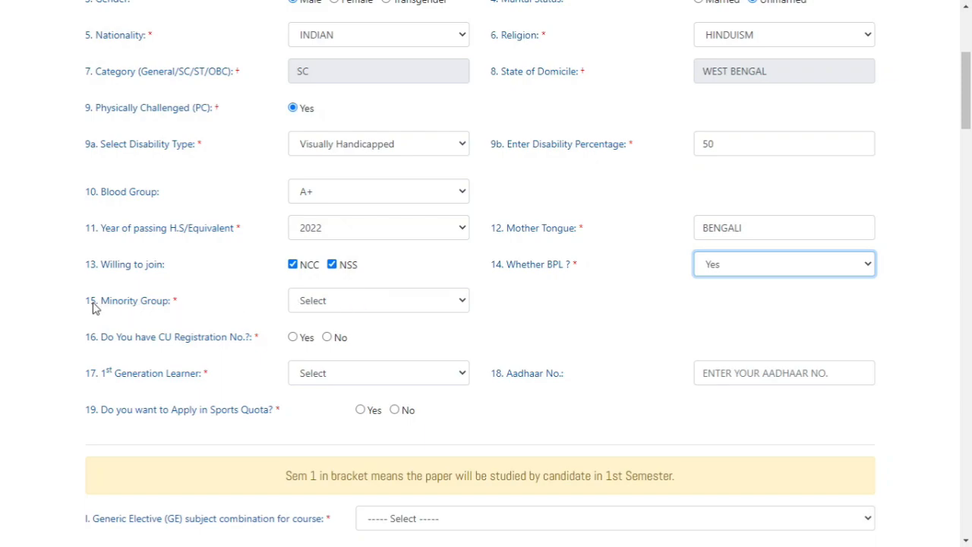
{"action": "left_click", "coordinate": [372, 307]}
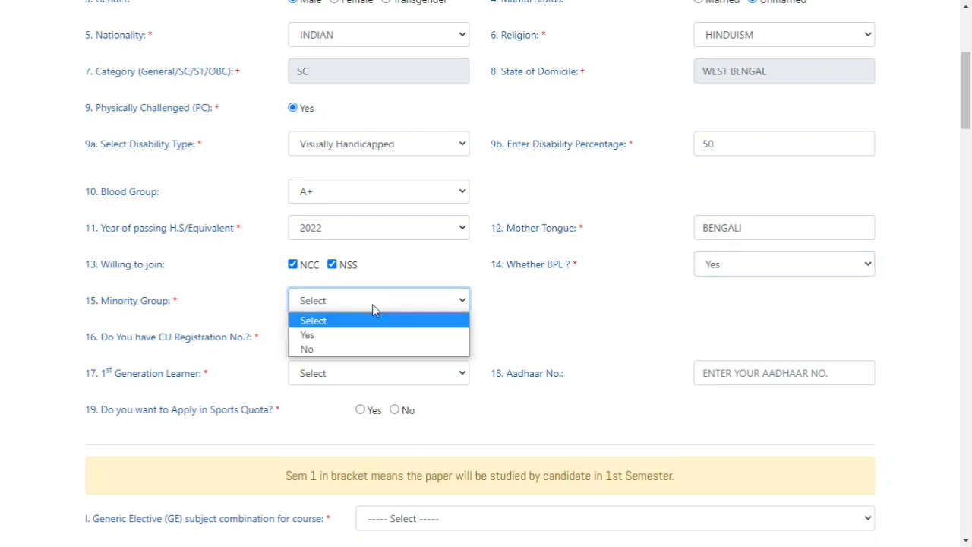
{"action": "left_click", "coordinate": [360, 349]}
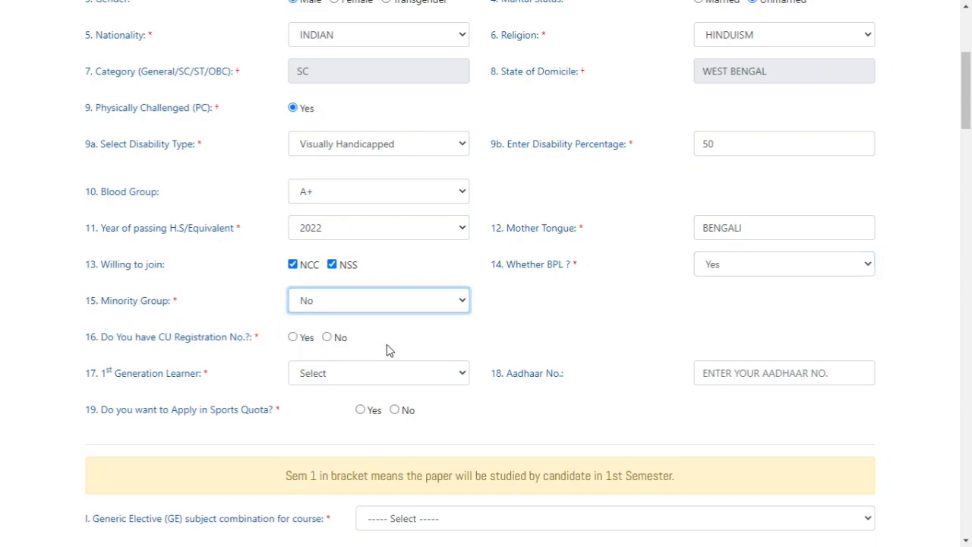
Answer No to having a CU Registration No. and set 1st Generation Learner to Yes
{"action": "scroll", "coordinate": [531, 328], "scroll_direction": "down", "scroll_amount": 1}
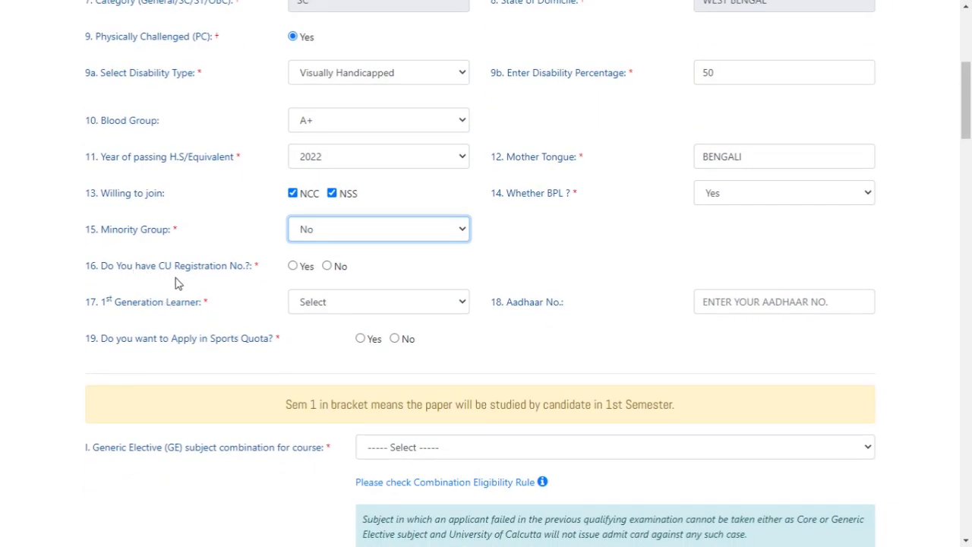
{"action": "left_click", "coordinate": [327, 267]}
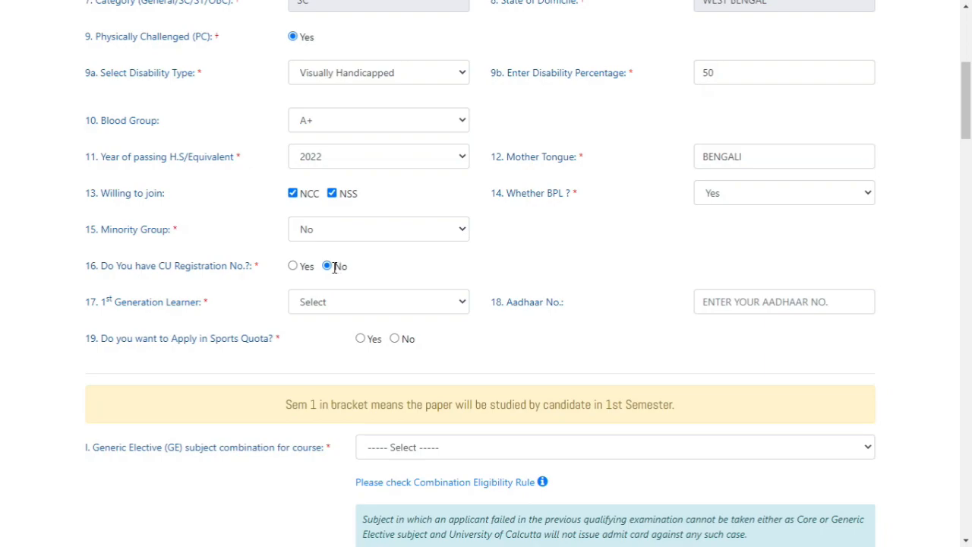
{"action": "left_click", "coordinate": [363, 304]}
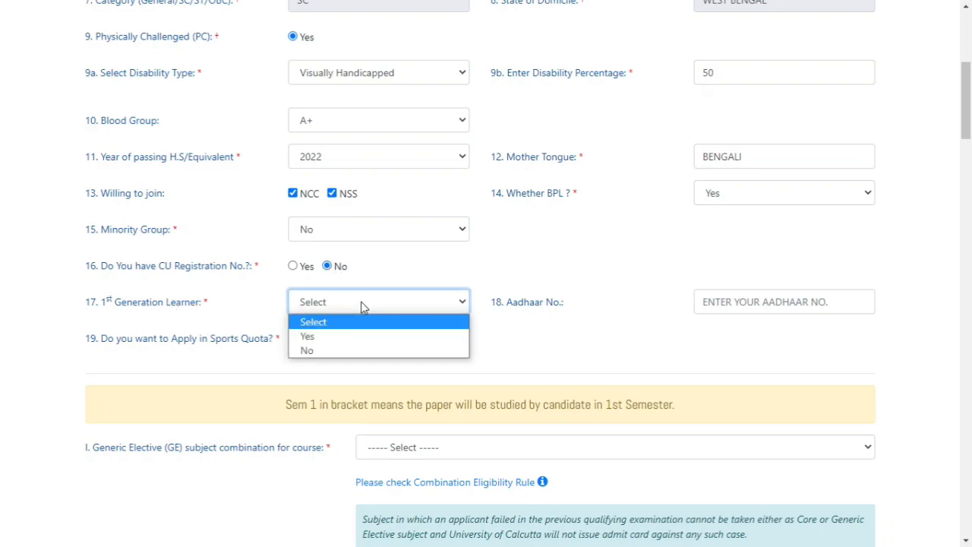
{"action": "left_click", "coordinate": [325, 336]}
Enter the applicant's Aadhaar number and apply in the sports quota with State Level representation
{"action": "left_click", "coordinate": [768, 304]}
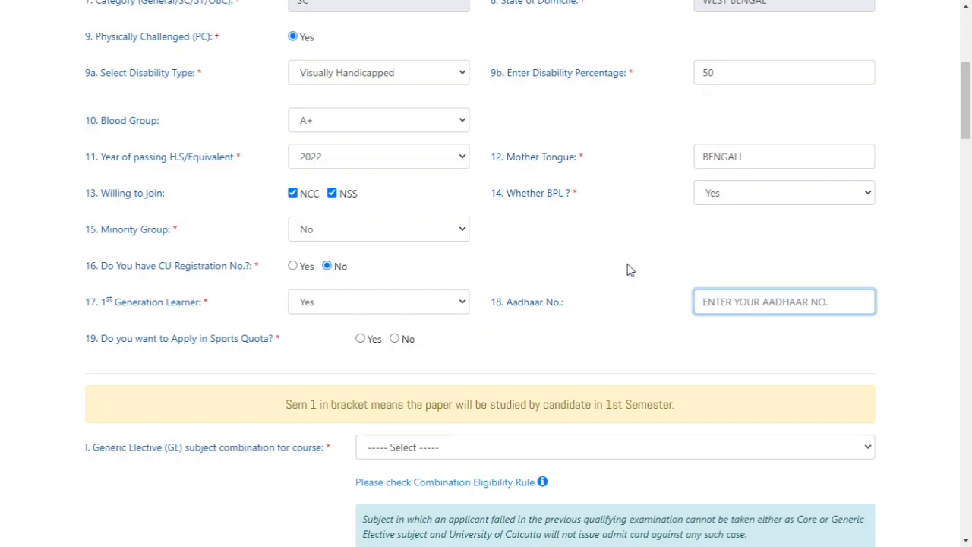
{"action": "type", "text": "777777777777"}
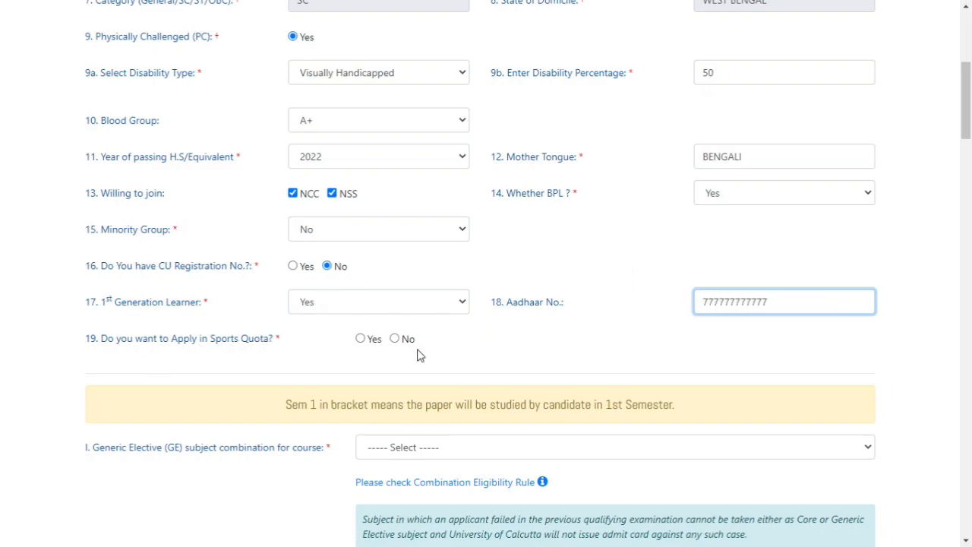
{"action": "left_click", "coordinate": [360, 339]}
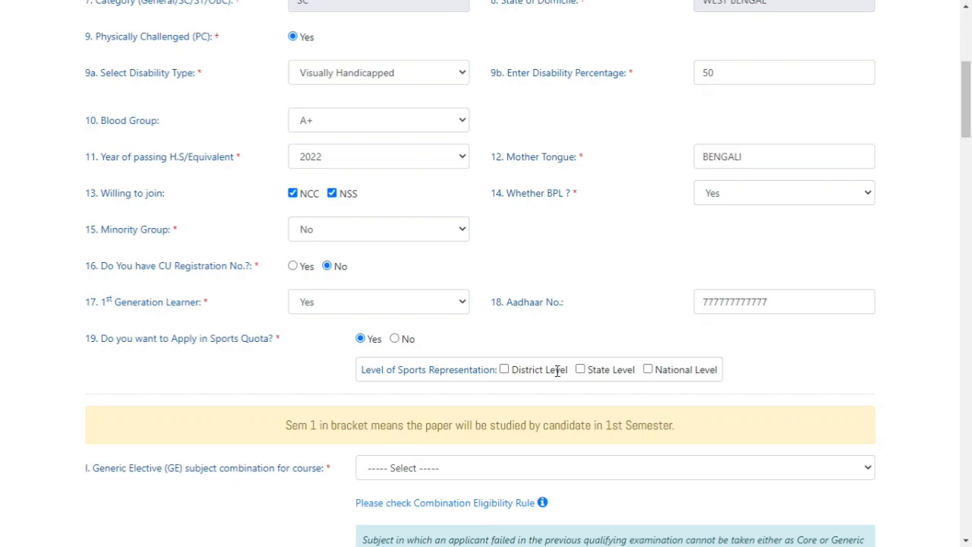
{"action": "left_click", "coordinate": [586, 369]}
Choose History (Sem 1) & Philosophy as the Generic Elective subject combination
{"action": "scroll", "coordinate": [629, 330], "scroll_direction": "down", "scroll_amount": 3}
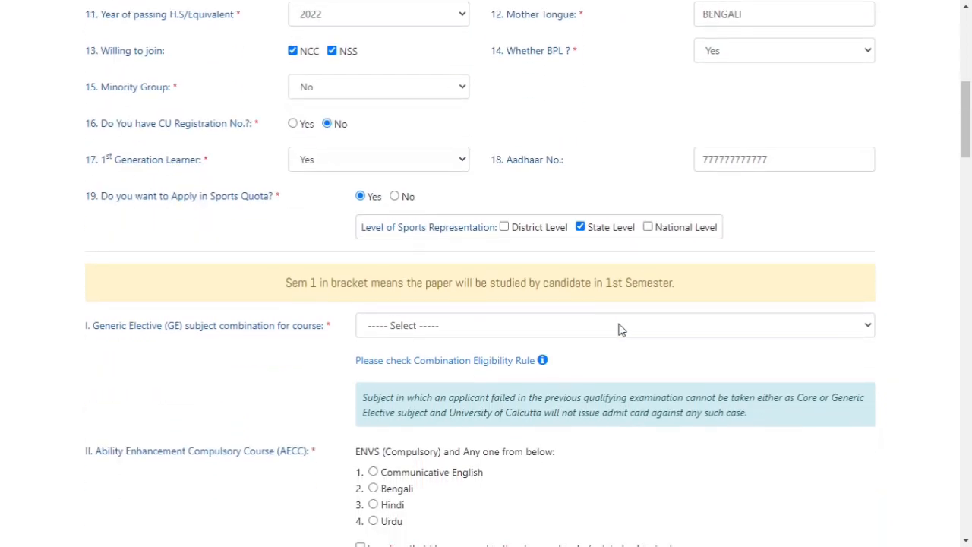
{"action": "scroll", "coordinate": [619, 329], "scroll_direction": "down", "scroll_amount": 1}
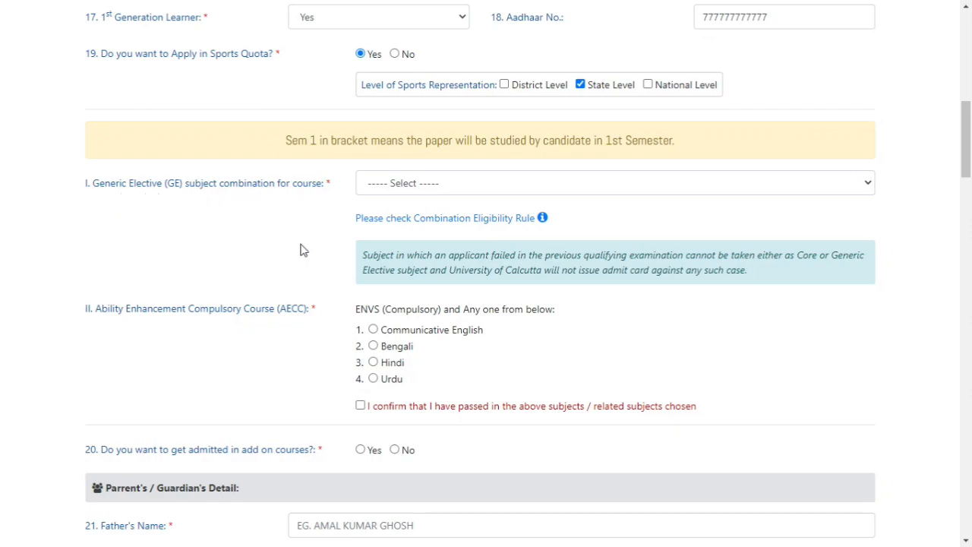
{"action": "left_click", "coordinate": [421, 184]}
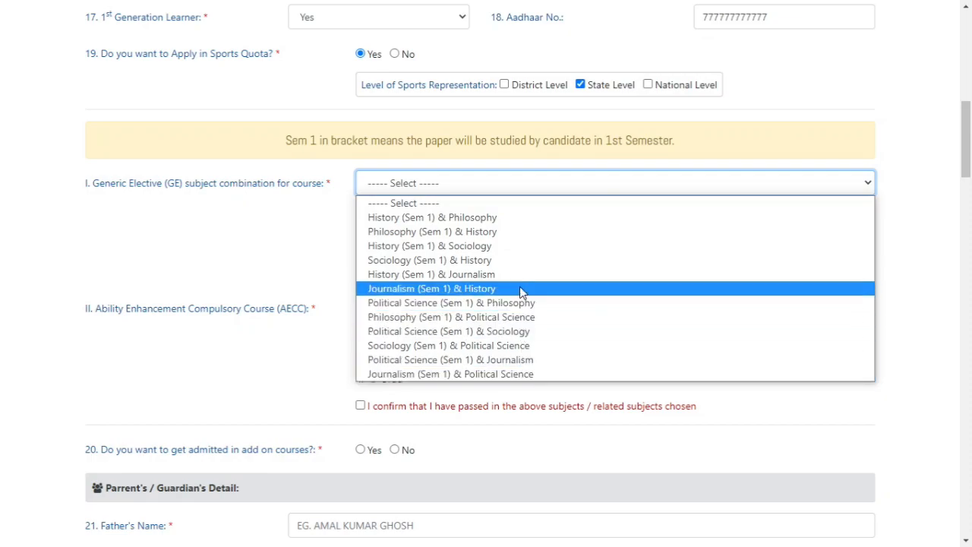
{"action": "left_click", "coordinate": [523, 226]}
Choose Communicative English as the AECC subject and confirm having passed the chosen or related subjects
{"action": "scroll", "coordinate": [311, 280], "scroll_direction": "down", "scroll_amount": 1}
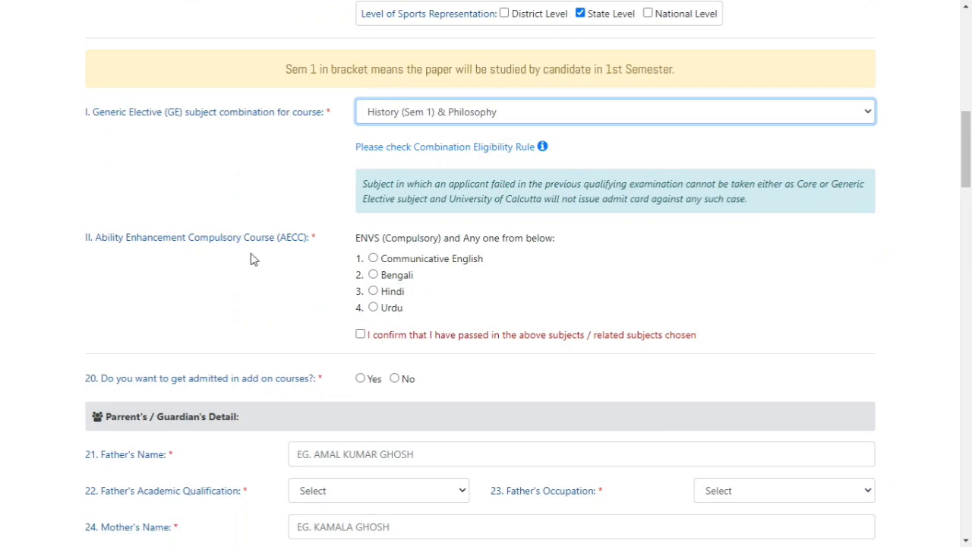
{"action": "left_click", "coordinate": [375, 259]}
{"action": "scroll", "coordinate": [583, 285], "scroll_direction": "down", "scroll_amount": 1}
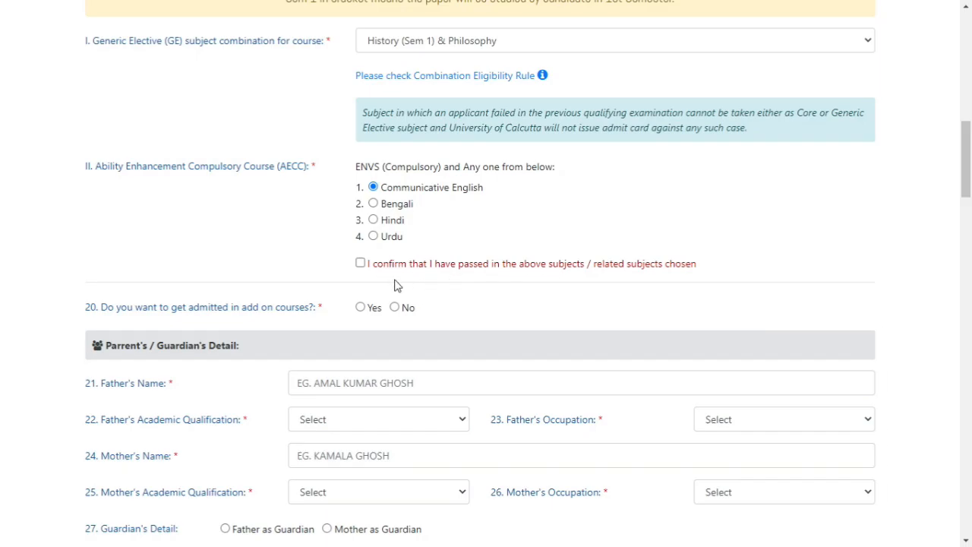
{"action": "left_click", "coordinate": [360, 263]}
Answer No to getting admitted in add on courses
{"action": "scroll", "coordinate": [514, 240], "scroll_direction": "down", "scroll_amount": 1}
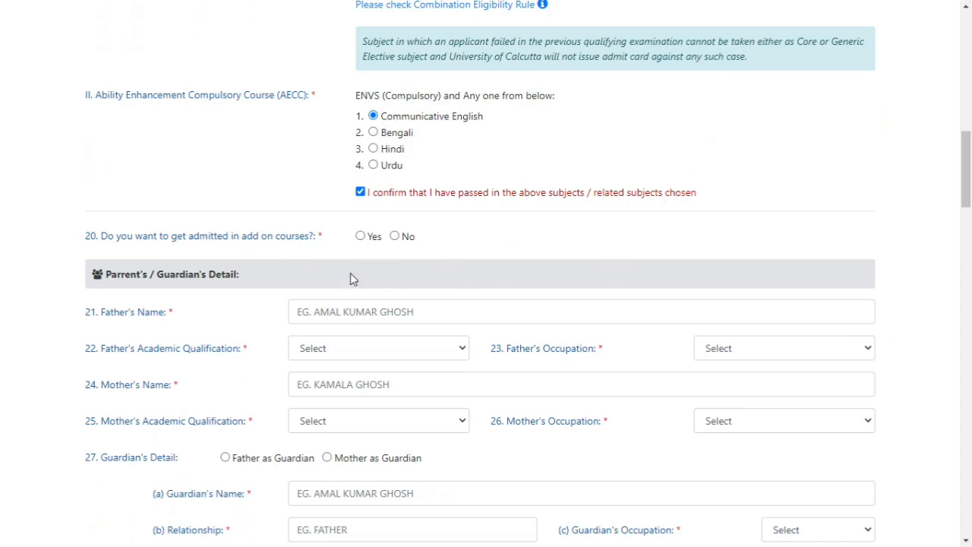
{"action": "left_click", "coordinate": [394, 236]}
Fill in the father's name, with academic qualification NONE and occupation BUSINESS
{"action": "scroll", "coordinate": [486, 239], "scroll_direction": "down", "scroll_amount": 2}
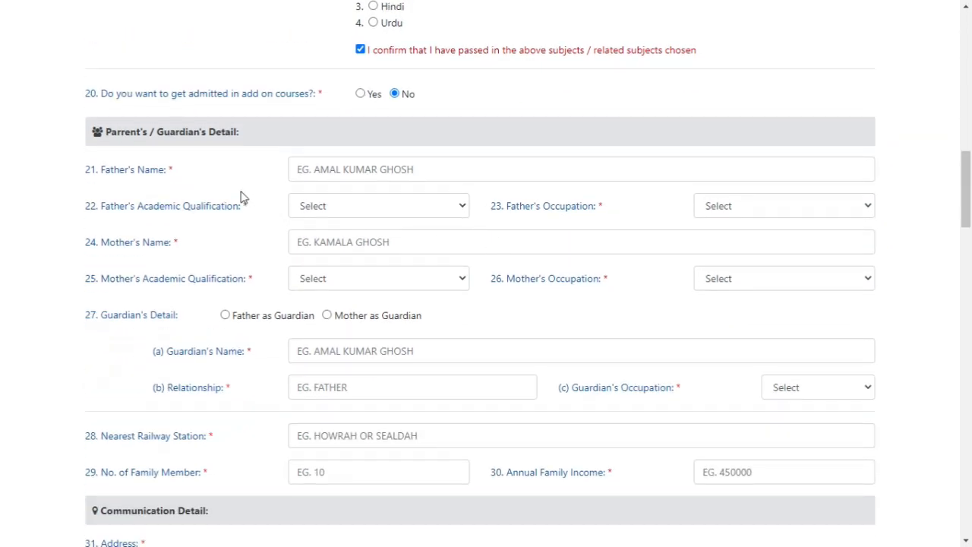
{"action": "left_click_drag", "start_coordinate": [113, 135], "coordinate": [186, 136]}
{"action": "left_click", "coordinate": [238, 178]}
{"action": "scroll", "coordinate": [228, 186], "scroll_direction": "down", "scroll_amount": 1}
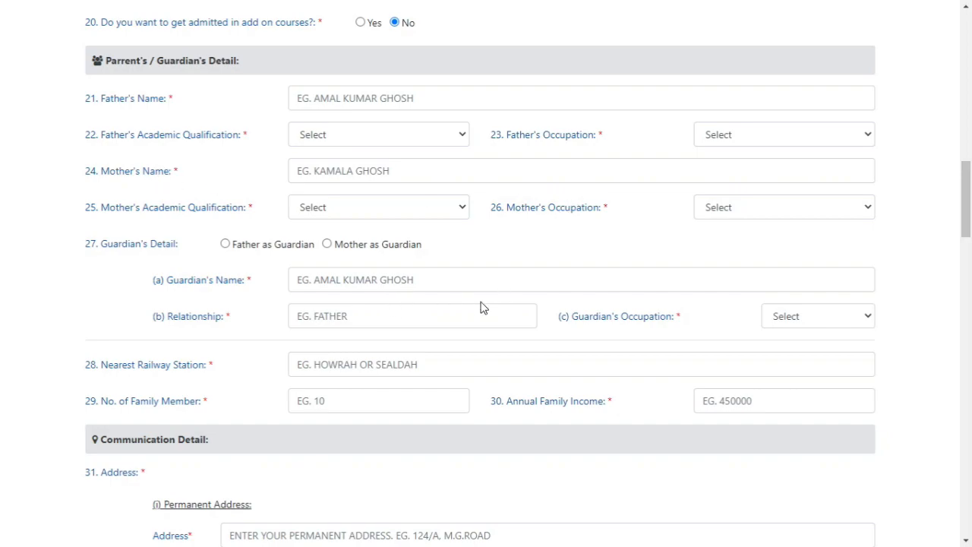
{"action": "left_click", "coordinate": [360, 97]}
{"action": "type", "text": "XXX"}
{"action": "left_click", "coordinate": [358, 142]}
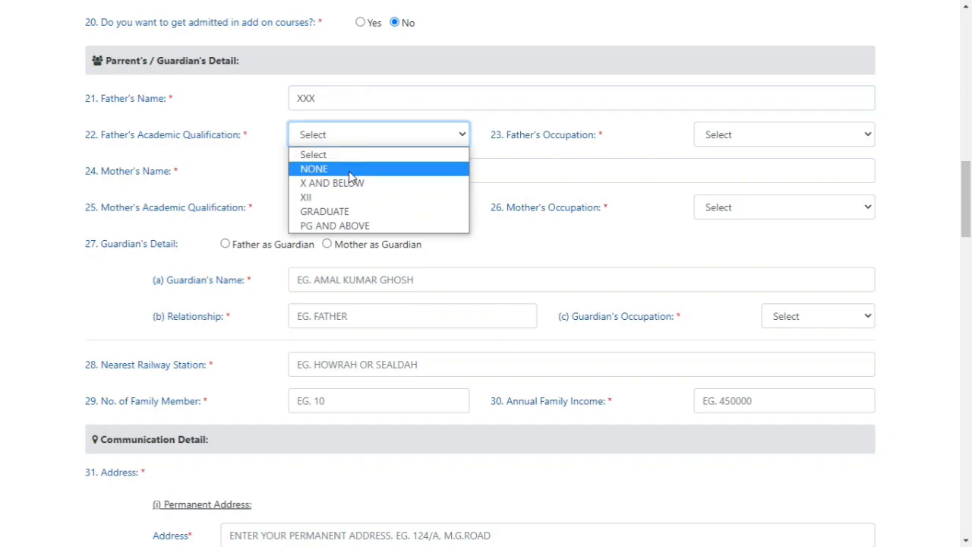
{"action": "left_click", "coordinate": [351, 170]}
{"action": "left_click", "coordinate": [727, 139]}
{"action": "left_click", "coordinate": [726, 183]}
Fill in the mother's name, with academic qualification PG AND ABOVE and occupation HOUSEWIFE
{"action": "left_click", "coordinate": [366, 168]}
{"action": "type", "text": "UUUU"}
{"action": "left_click", "coordinate": [355, 209]}
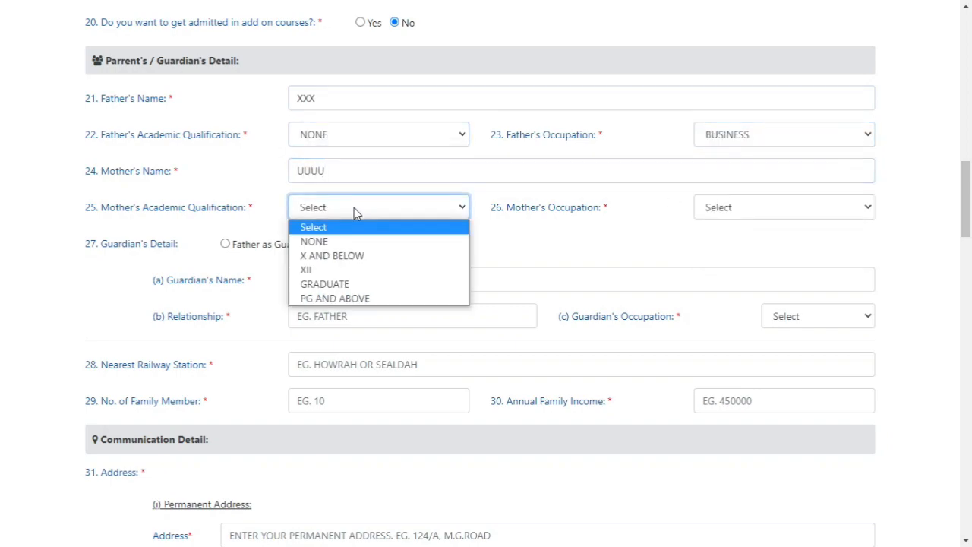
{"action": "left_click", "coordinate": [357, 299]}
{"action": "left_click", "coordinate": [710, 212]}
{"action": "left_click", "coordinate": [729, 238]}
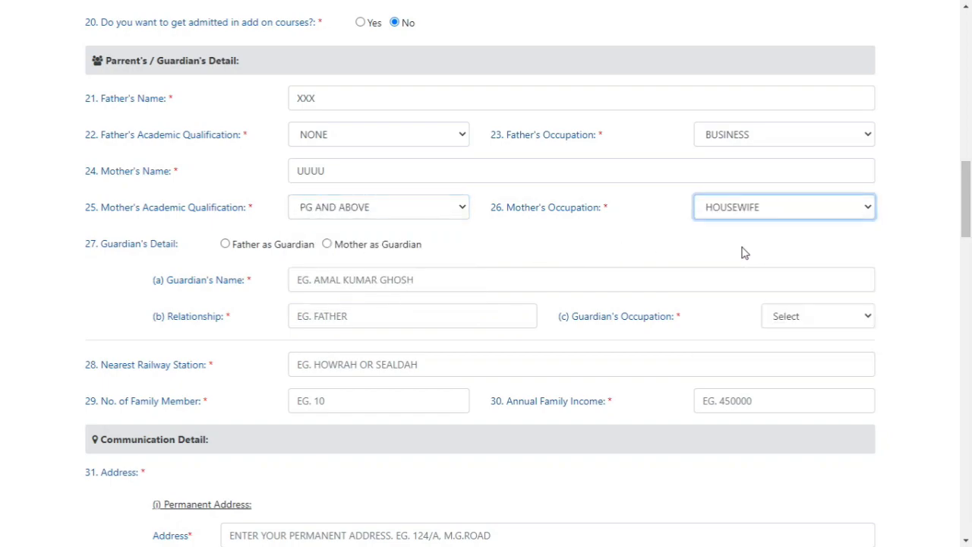
Try Father as Guardian for the guardian's detail, and switch it to Mother as Guardian
{"action": "left_click", "coordinate": [226, 244]}
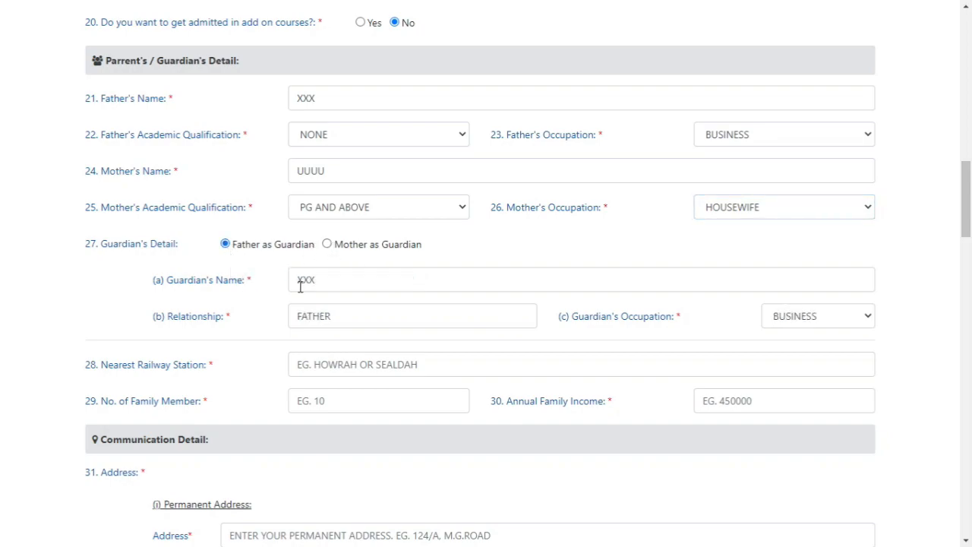
{"action": "left_click", "coordinate": [328, 245]}
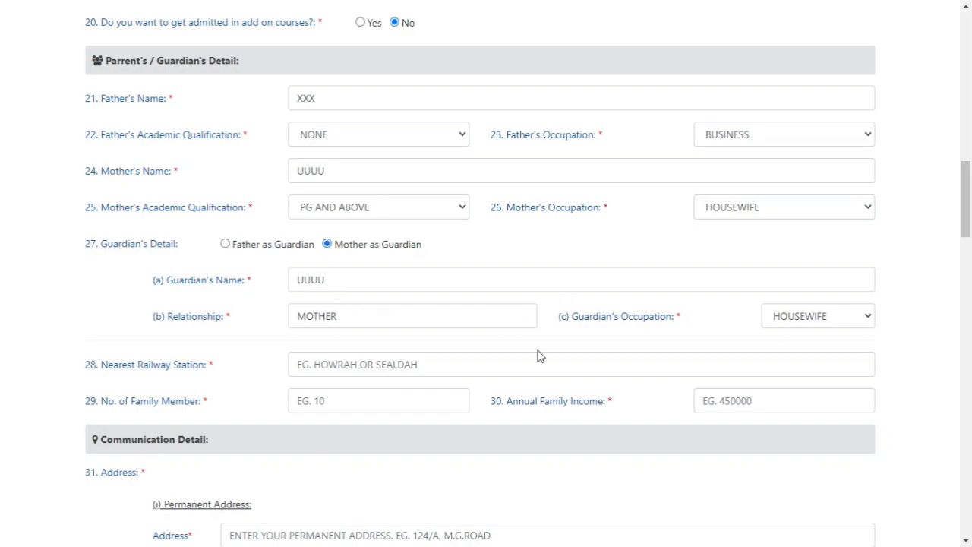
Enter UUU as the nearest railway station, 5 family members and an annual family income of 550000
{"action": "scroll", "coordinate": [409, 355], "scroll_direction": "down", "scroll_amount": 1}
{"action": "left_click", "coordinate": [365, 296]}
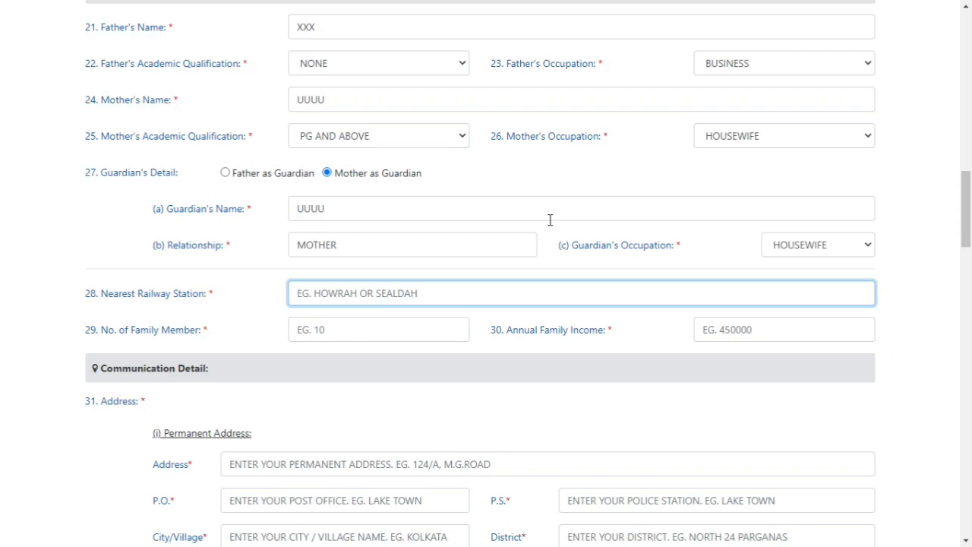
{"action": "type", "text": "UUU"}
{"action": "left_click", "coordinate": [361, 331]}
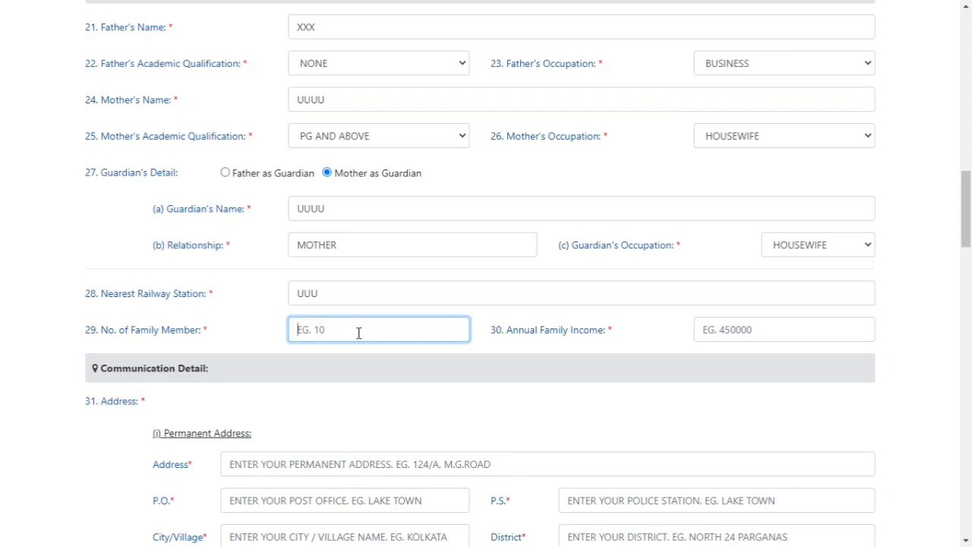
{"action": "type", "text": "5"}
{"action": "left_click", "coordinate": [753, 329]}
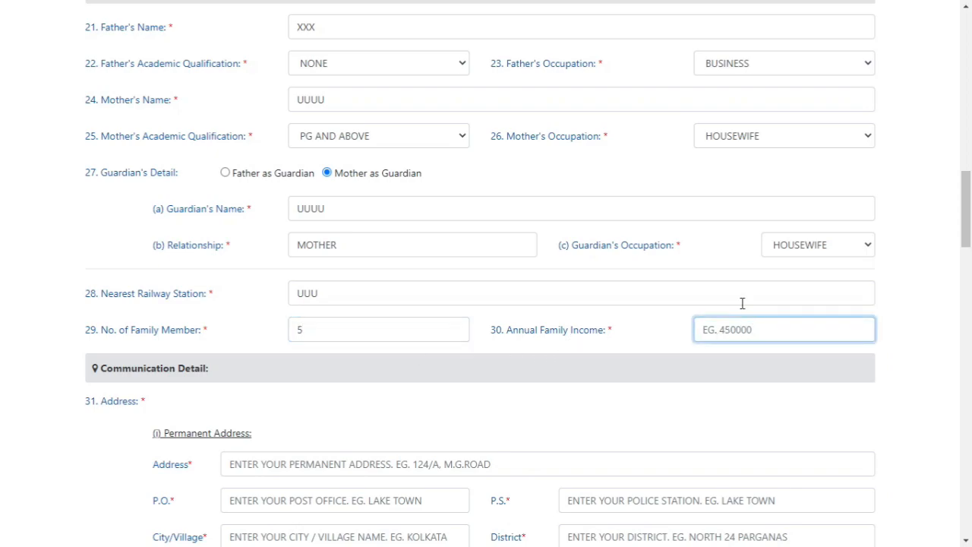
{"action": "type", "text": "550000"}
Fill in the permanent address line together with its post office and police station
{"action": "scroll", "coordinate": [577, 300], "scroll_direction": "down", "scroll_amount": 2}
{"action": "scroll", "coordinate": [576, 300], "scroll_direction": "down", "scroll_amount": 1}
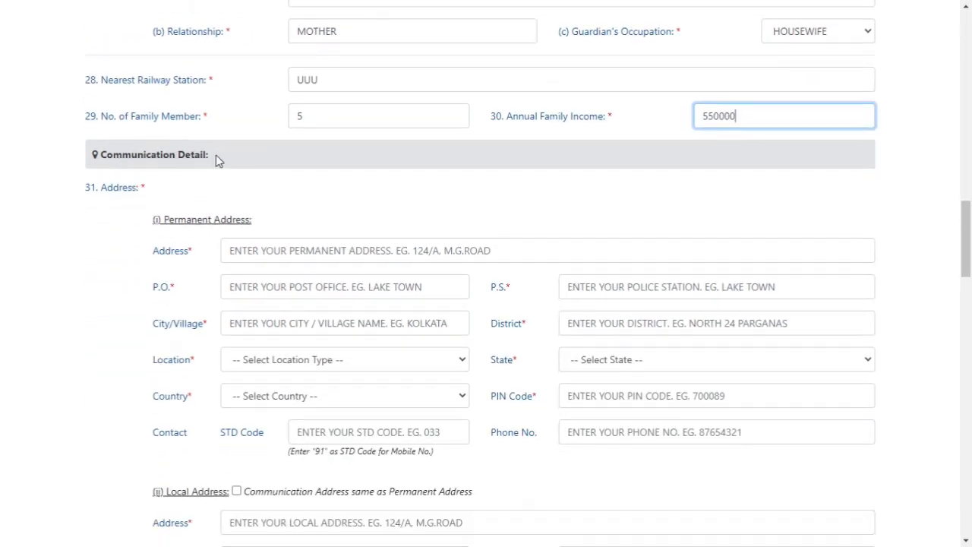
{"action": "scroll", "coordinate": [527, 224], "scroll_direction": "down", "scroll_amount": 1}
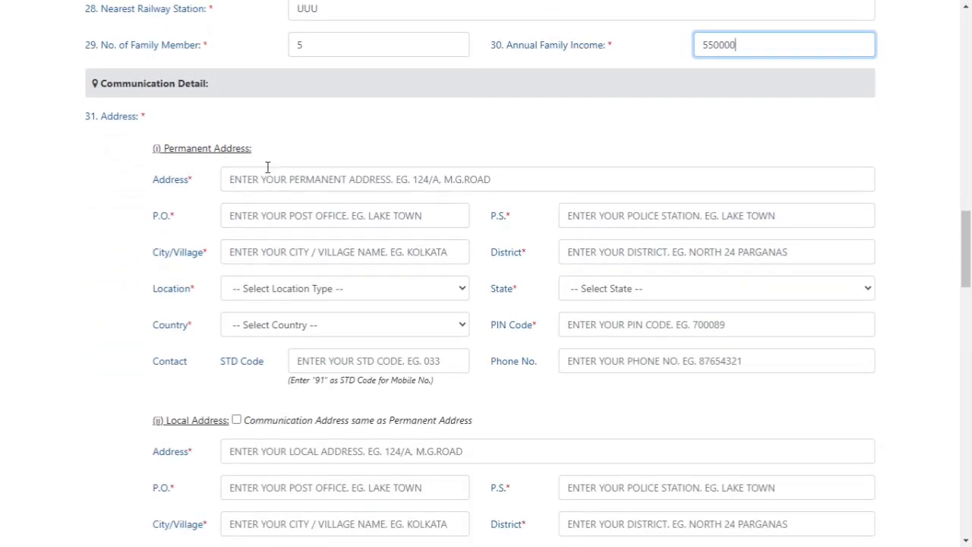
{"action": "left_click", "coordinate": [288, 183]}
{"action": "type", "text": "UUUU"}
{"action": "left_click", "coordinate": [282, 213]}
{"action": "type", "text": "OOO"}
{"action": "left_click", "coordinate": [594, 214]}
{"action": "type", "text": "OO"}
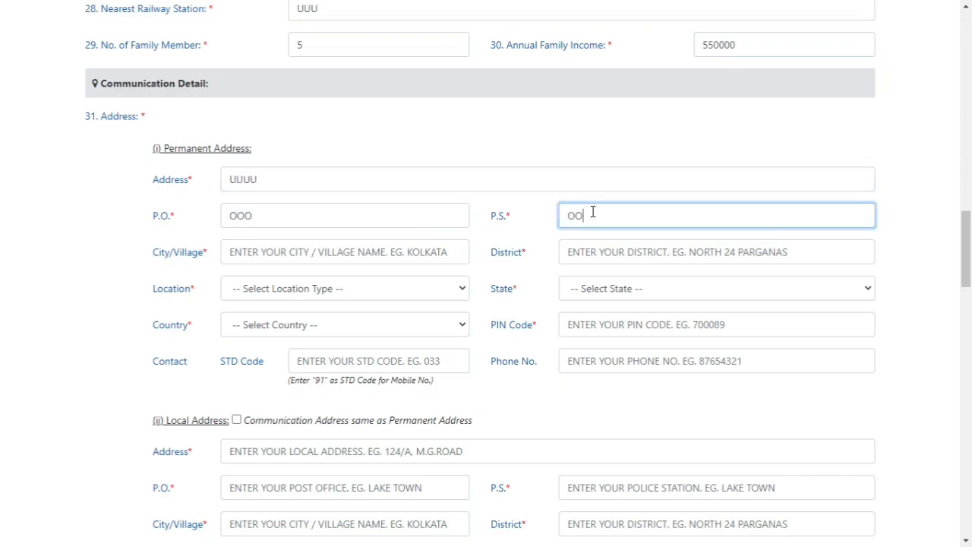
Enter the permanent address's city/village and district, and set its location type to URBAN
{"action": "left_click", "coordinate": [338, 252]}
{"action": "type", "text": "IIIII"}
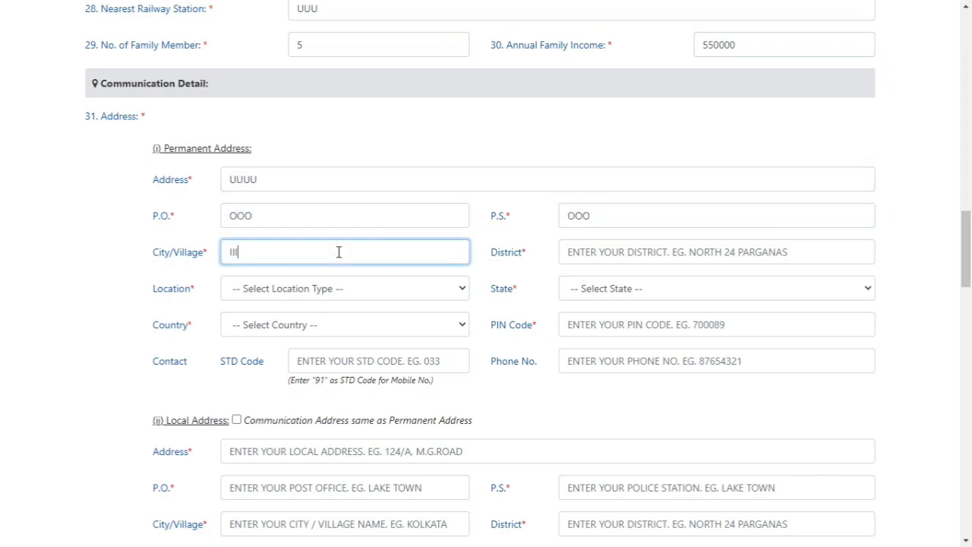
{"action": "left_click", "coordinate": [670, 252]}
{"action": "type", "text": "RRRR"}
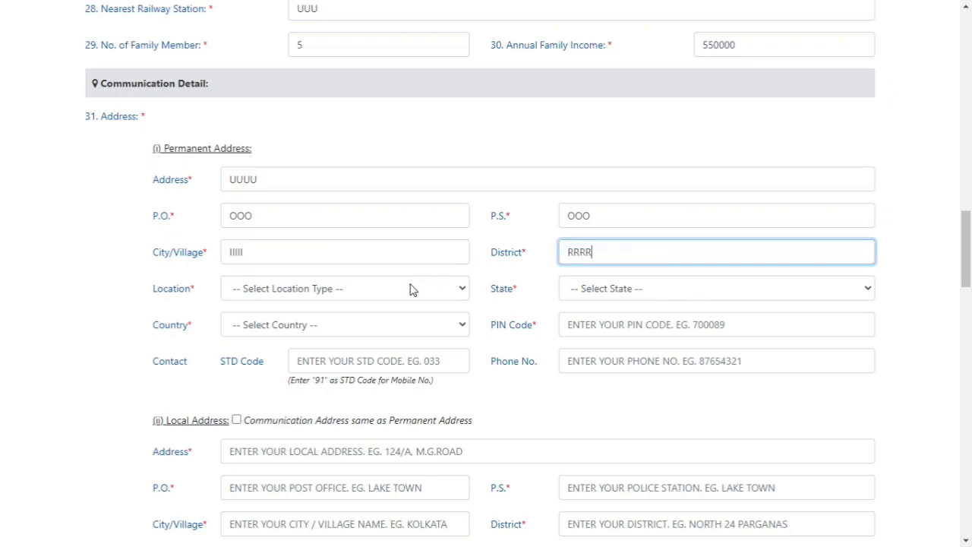
{"action": "left_click", "coordinate": [393, 293]}
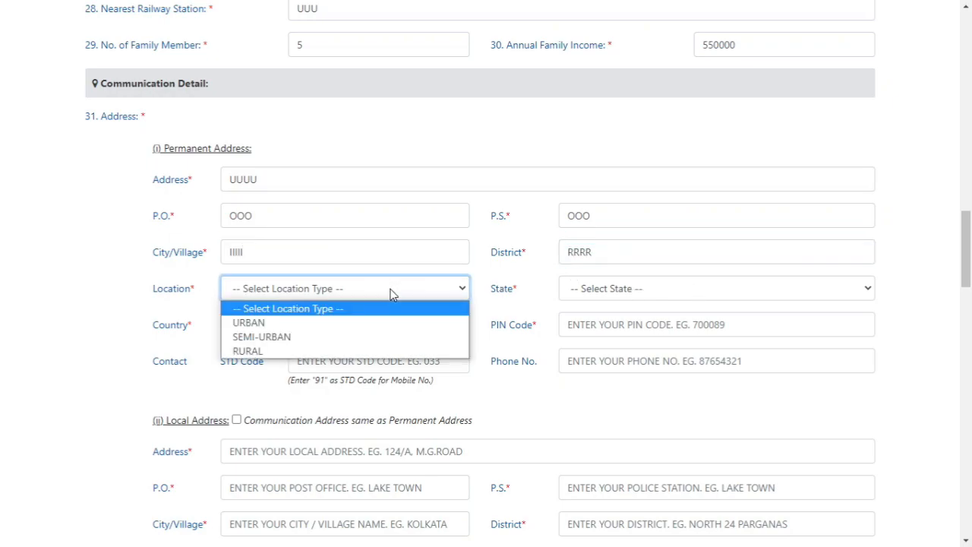
{"action": "left_click", "coordinate": [353, 322]}
Set the permanent address's state to WEST BENGAL and country to INDIA, and enter its postal PIN code
{"action": "left_click", "coordinate": [659, 296]}
{"action": "key", "text": "w"}
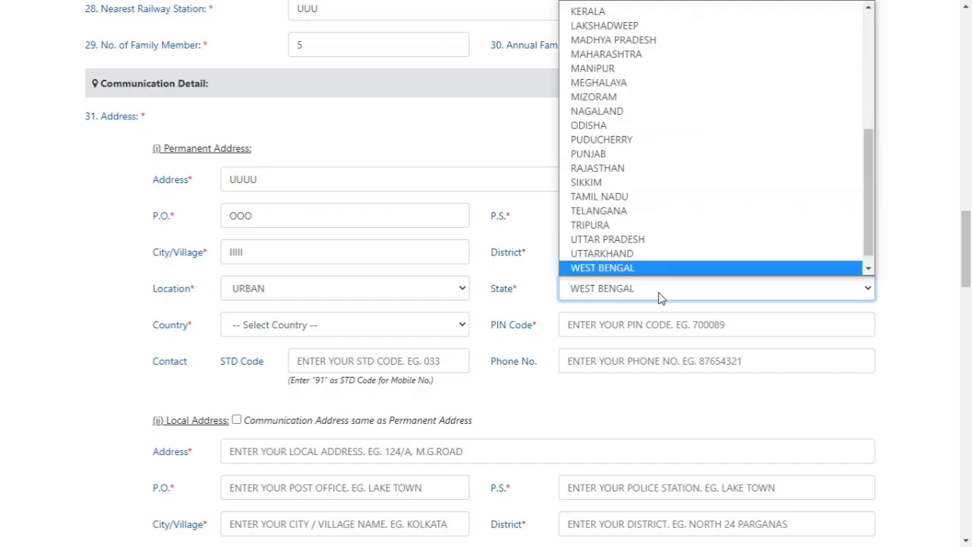
{"action": "left_click", "coordinate": [660, 270]}
{"action": "left_click", "coordinate": [406, 324]}
{"action": "left_click", "coordinate": [357, 358]}
{"action": "left_click", "coordinate": [668, 328]}
{"action": "type", "text": "777777"}
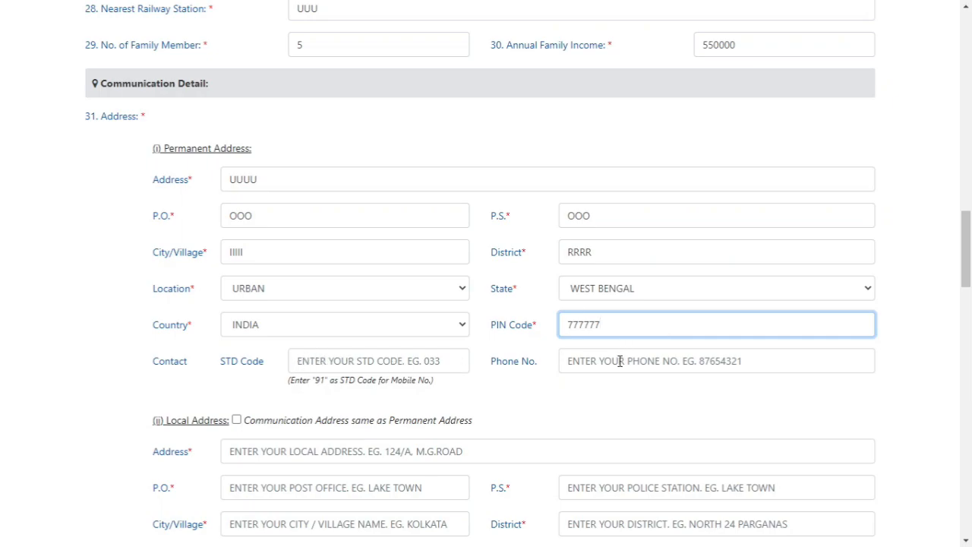
Enter 91 as the STD code and fill in the contact phone number for the permanent address
{"action": "left_click", "coordinate": [413, 365]}
{"action": "type", "text": "91"}
{"action": "left_click", "coordinate": [622, 363]}
{"action": "type", "text": "9999999999"}
{"action": "scroll", "coordinate": [543, 388], "scroll_direction": "down", "scroll_amount": 2}
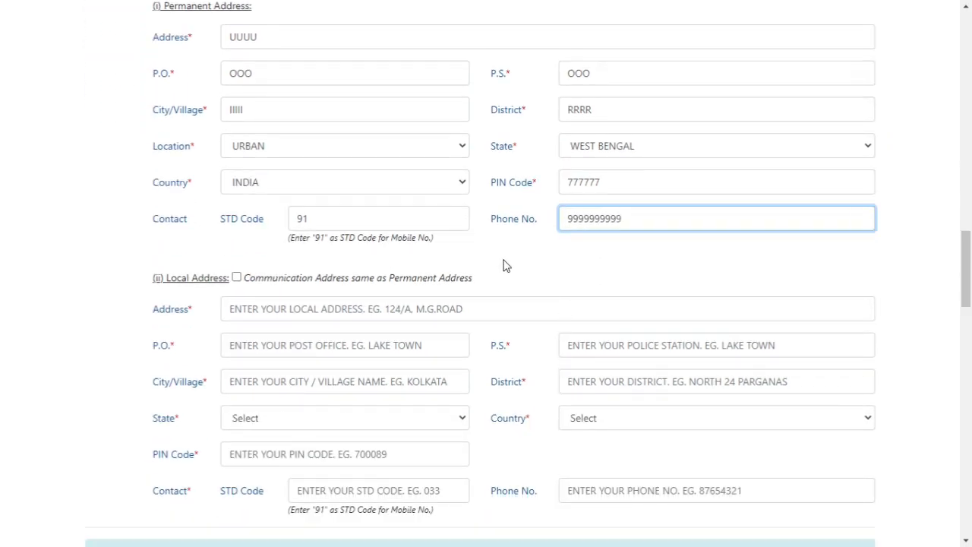
Mark the communication address as same as the permanent address for the local address
{"action": "scroll", "coordinate": [486, 255], "scroll_direction": "up", "scroll_amount": 1}
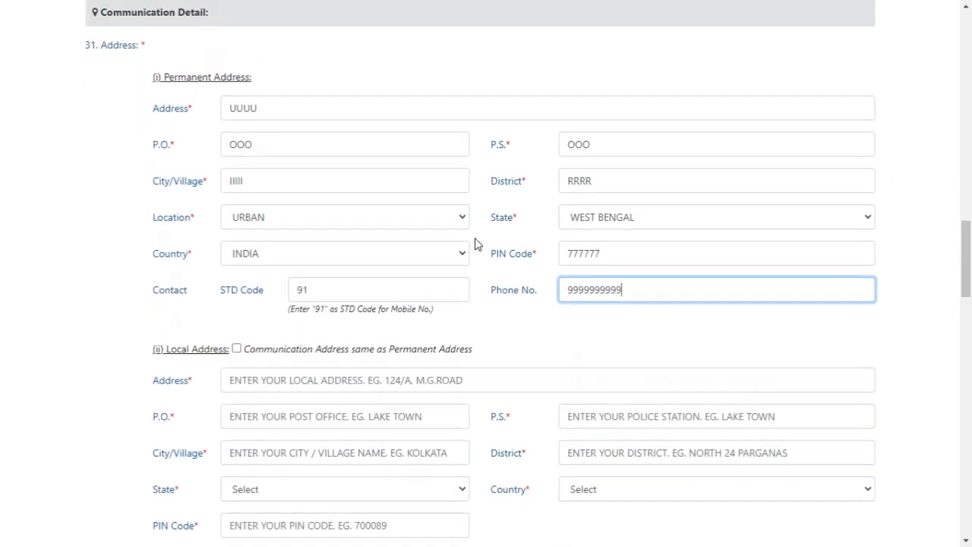
{"action": "left_click", "coordinate": [235, 349]}
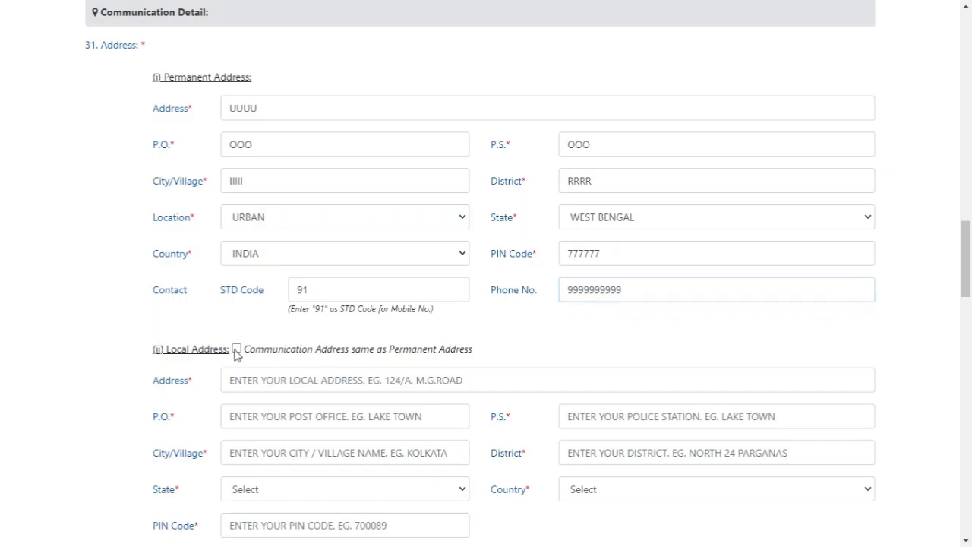
{"action": "scroll", "coordinate": [613, 371], "scroll_direction": "down", "scroll_amount": 2}
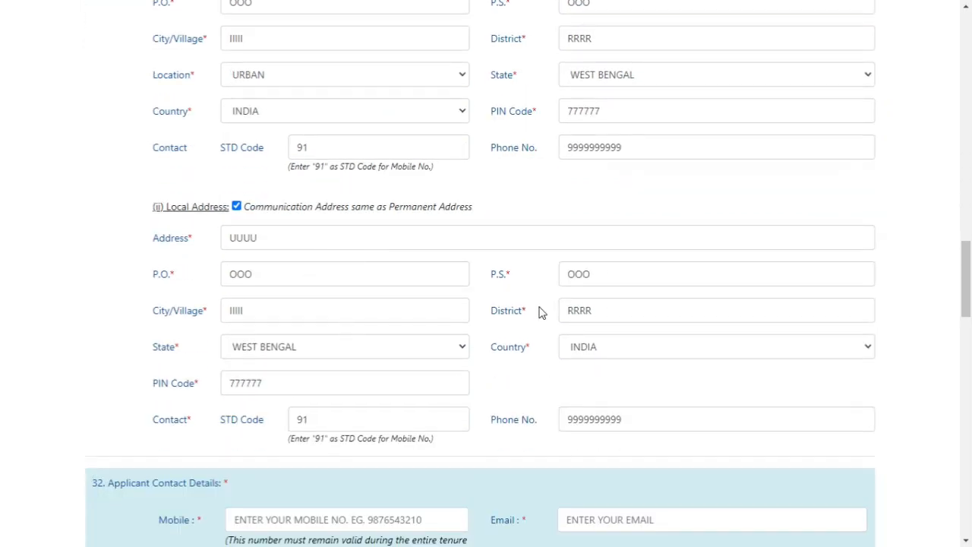
Fill in the applicant's mobile number and e-mail address in the applicant contact details
{"action": "scroll", "coordinate": [540, 311], "scroll_direction": "down", "scroll_amount": 3}
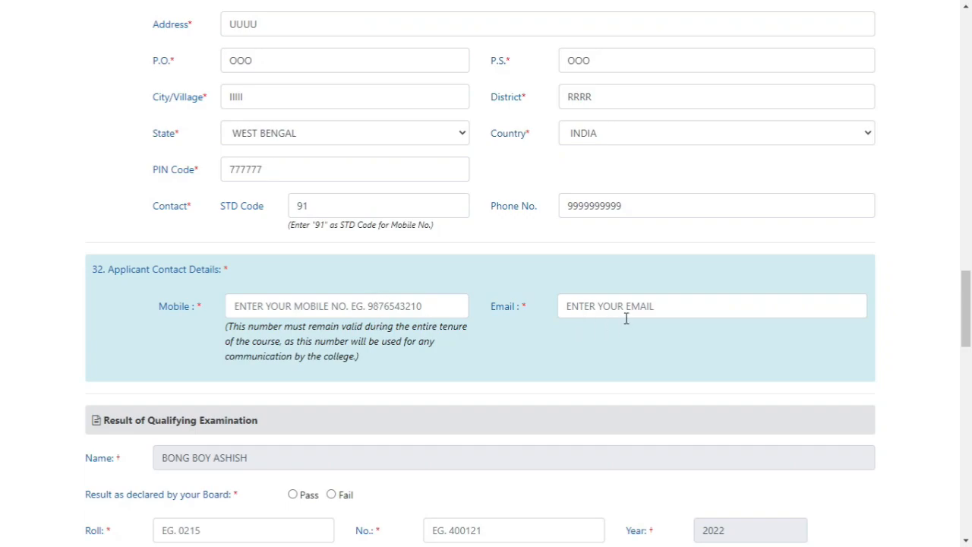
{"action": "left_click", "coordinate": [384, 303]}
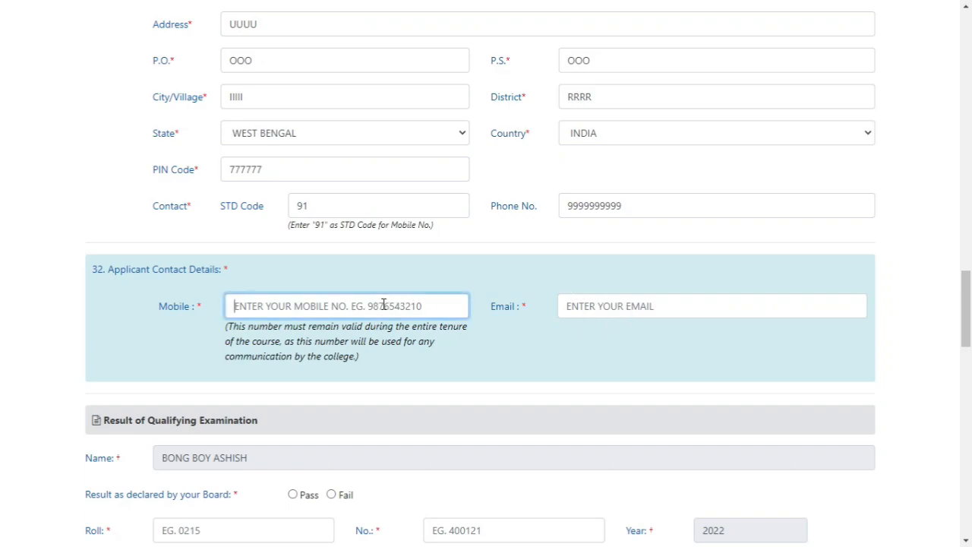
{"action": "type", "text": "9999999999"}
{"action": "left_click", "coordinate": [623, 307]}
{"action": "type", "text": "XYZ@GMAIL.COM"}
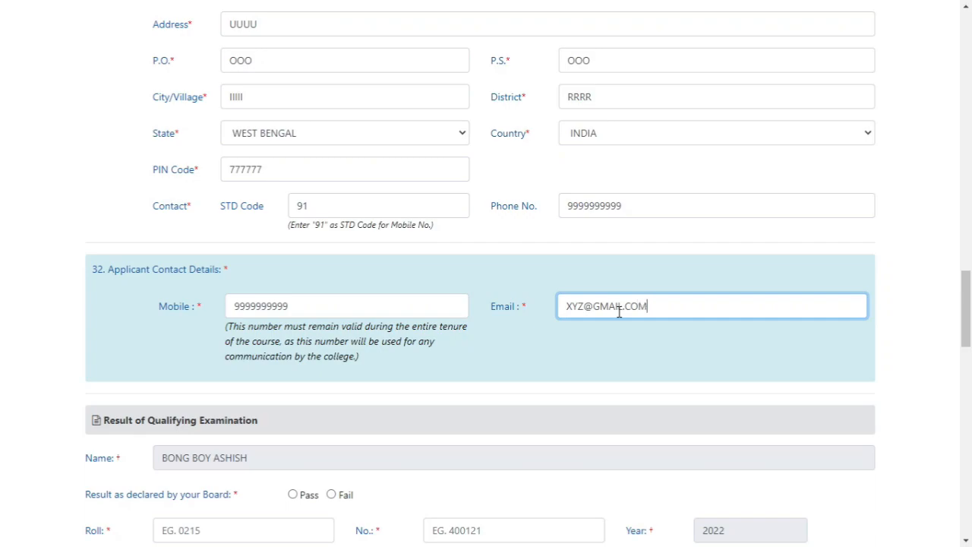
Set the qualifying examination result to Pass and fill in the roll and number fields
{"action": "scroll", "coordinate": [509, 289], "scroll_direction": "down", "scroll_amount": 3}
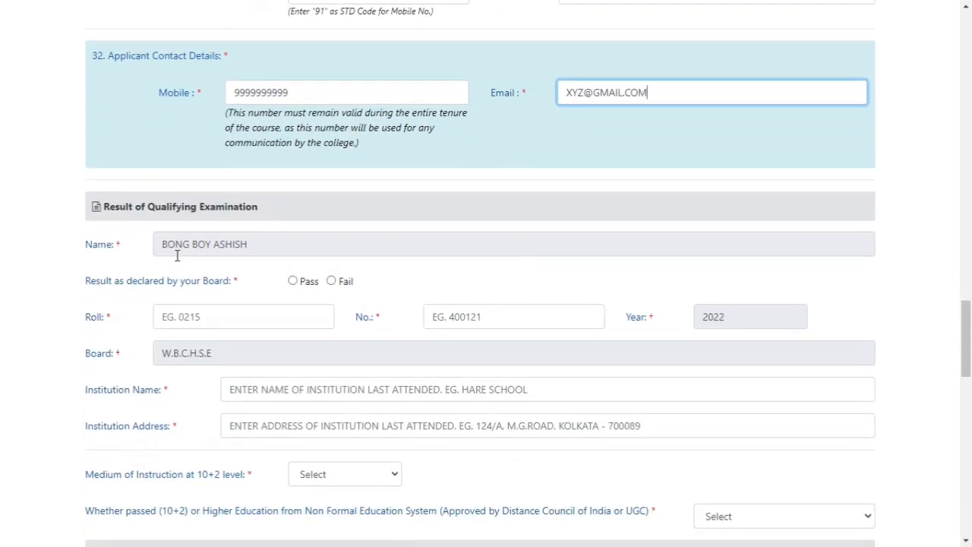
{"action": "left_click_drag", "start_coordinate": [119, 209], "coordinate": [248, 208]}
{"action": "scroll", "coordinate": [484, 297], "scroll_direction": "down", "scroll_amount": 1}
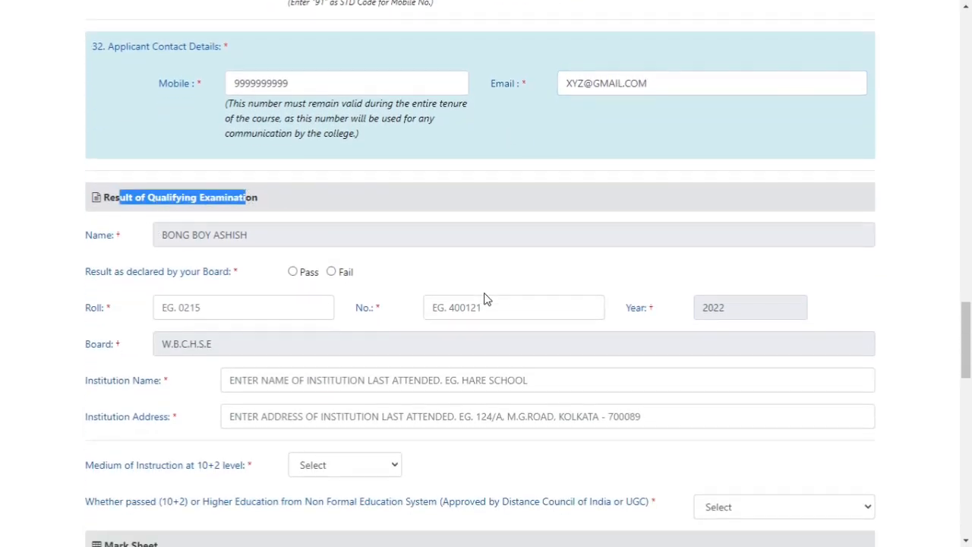
{"action": "left_click_drag", "start_coordinate": [267, 170], "coordinate": [147, 176]}
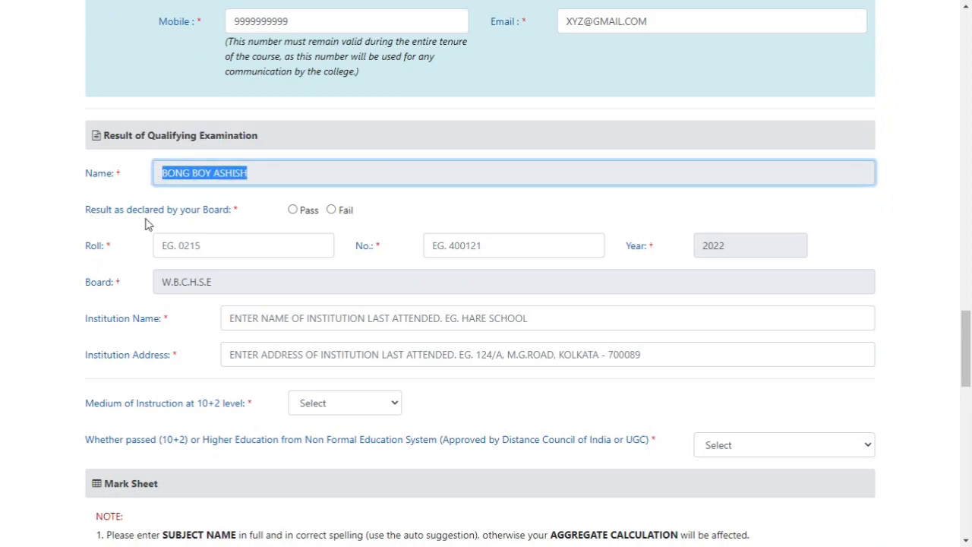
{"action": "left_click", "coordinate": [293, 212]}
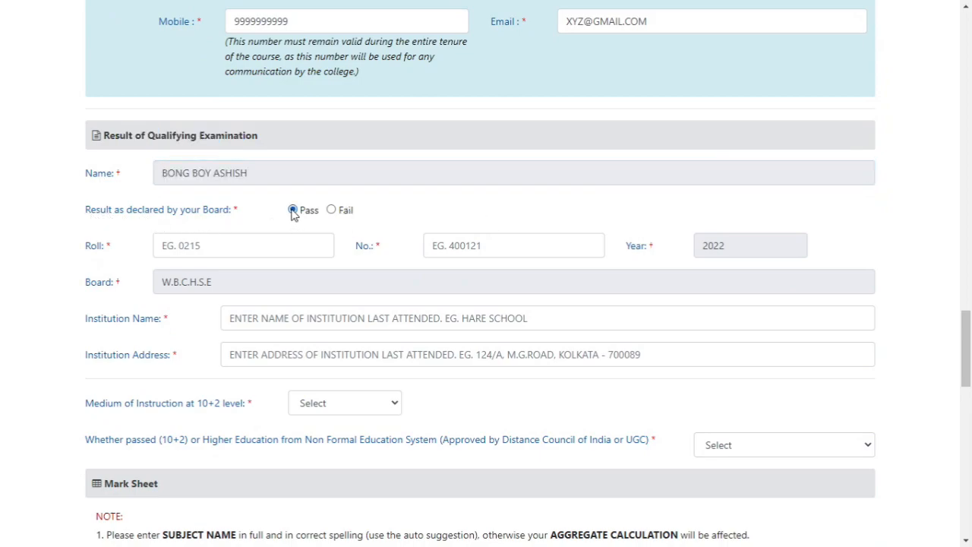
{"action": "left_click", "coordinate": [256, 248]}
{"action": "type", "text": "1234"}
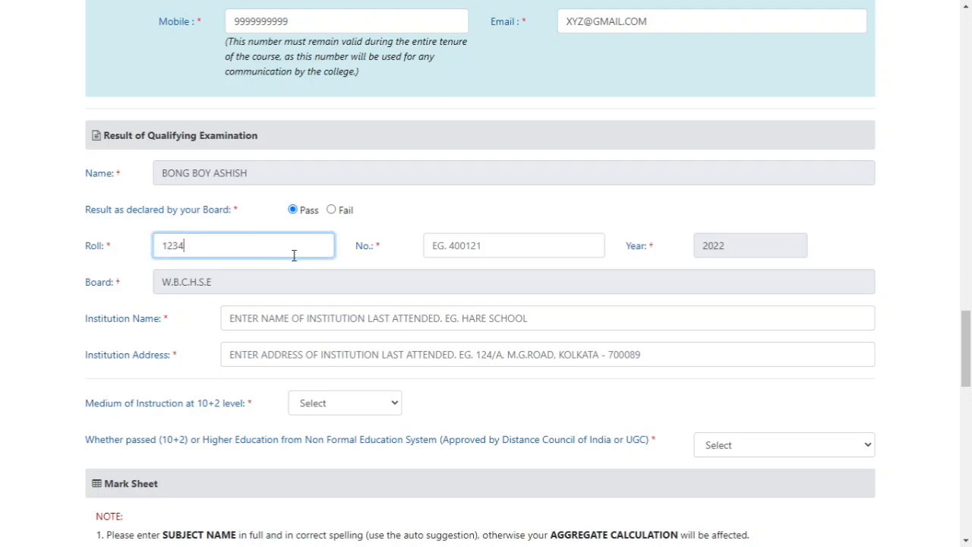
{"action": "left_click", "coordinate": [485, 247]}
{"action": "type", "text": "5678"}
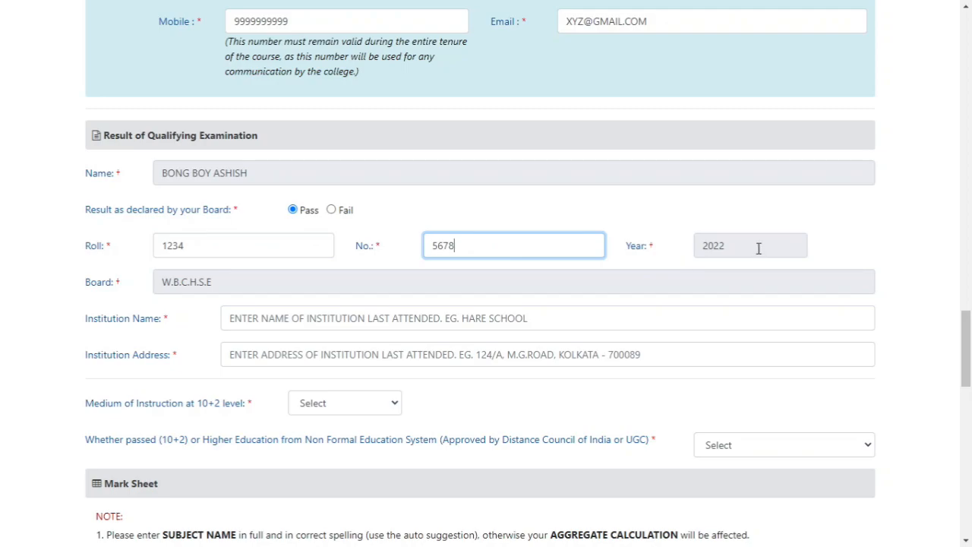
{"action": "left_click", "coordinate": [758, 248]}
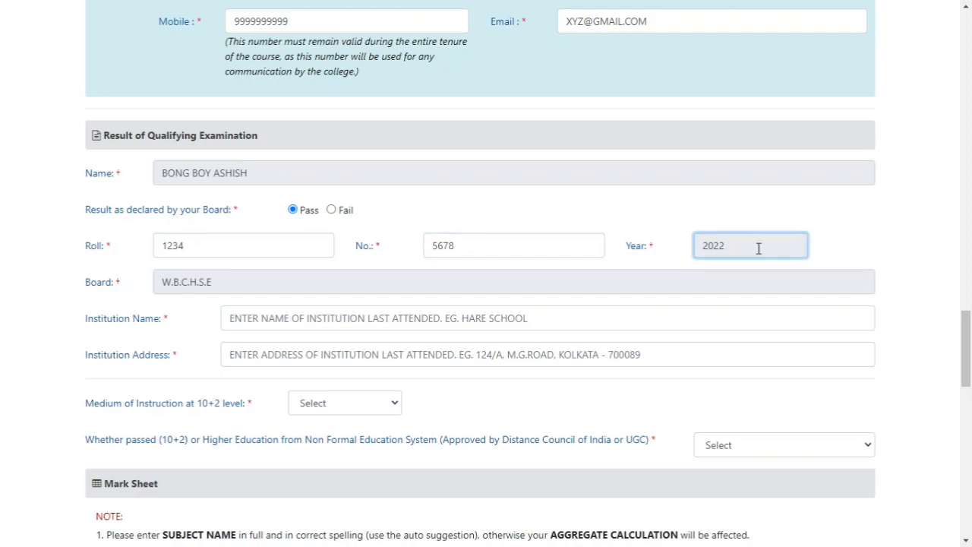
{"action": "left_click_drag", "start_coordinate": [725, 246], "coordinate": [681, 254]}
Enter IIIII as the last attended institution's name and fill in the institution's address
{"action": "scroll", "coordinate": [618, 251], "scroll_direction": "down", "scroll_amount": 1}
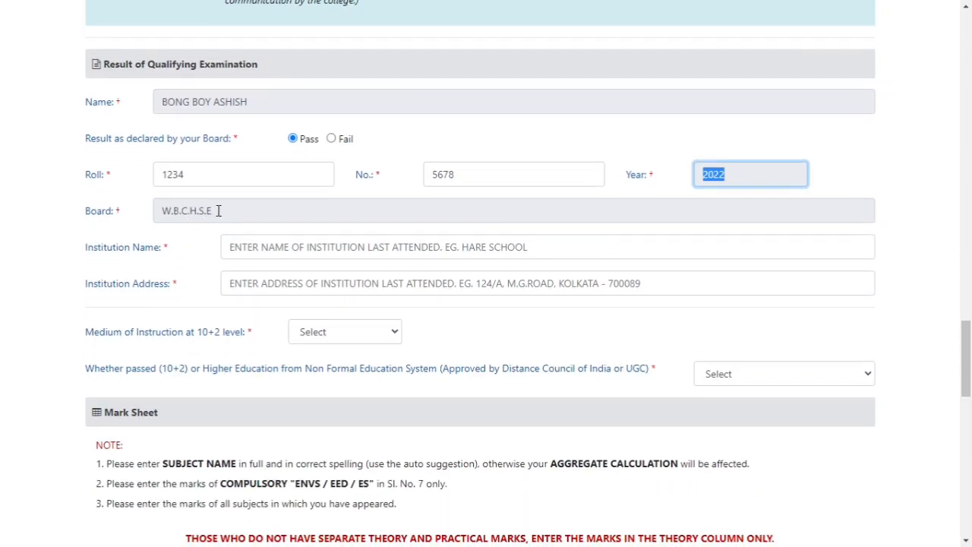
{"action": "left_click", "coordinate": [294, 250]}
{"action": "type", "text": "I"}
{"action": "left_click", "coordinate": [279, 281]}
{"action": "type", "text": "RRRRR"}
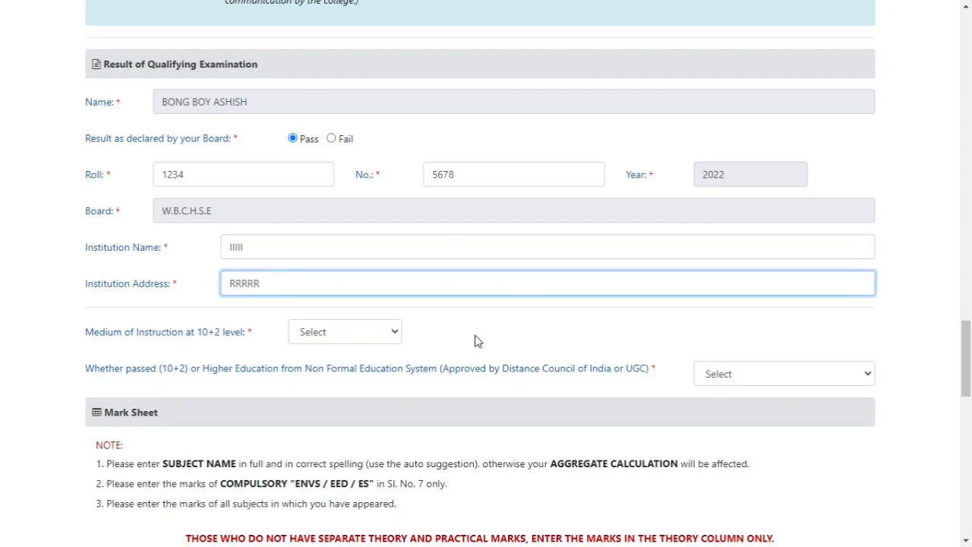
Set the medium of instruction at 10+2 level to English
{"action": "scroll", "coordinate": [475, 341], "scroll_direction": "down", "scroll_amount": 1}
{"action": "left_click_drag", "start_coordinate": [97, 267], "coordinate": [339, 271]}
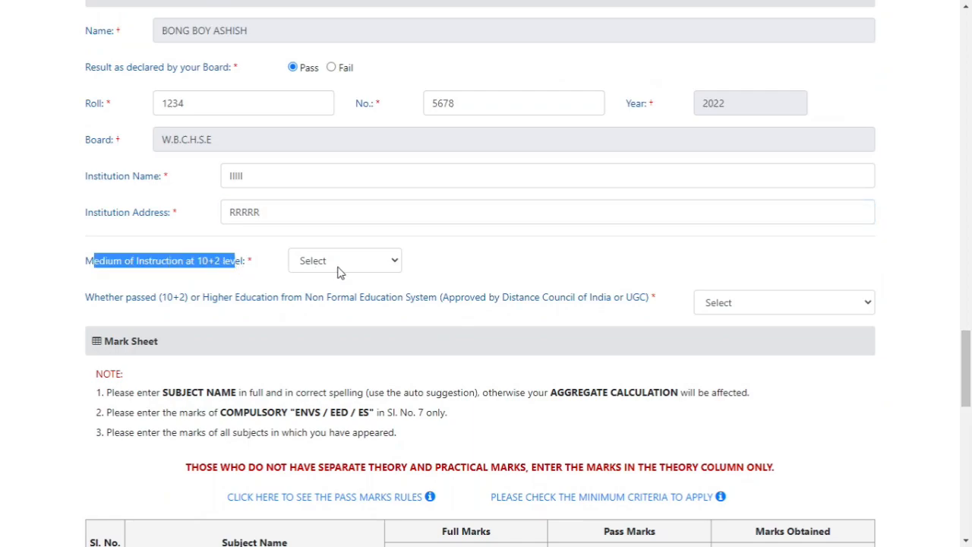
{"action": "left_click", "coordinate": [340, 267]}
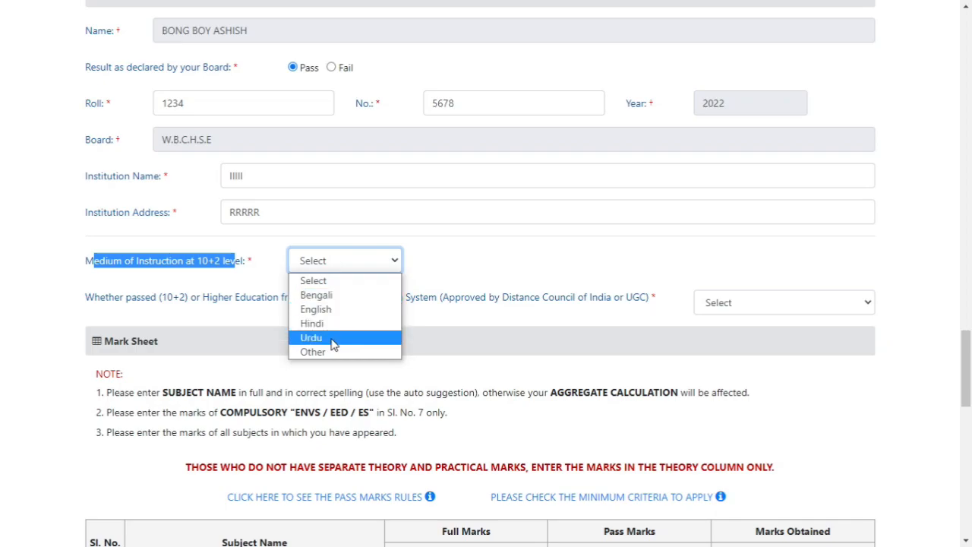
{"action": "left_click", "coordinate": [340, 310]}
Answer No to whether 10+2 or higher education was passed from a Non Formal Education System
{"action": "scroll", "coordinate": [456, 274], "scroll_direction": "down", "scroll_amount": 1}
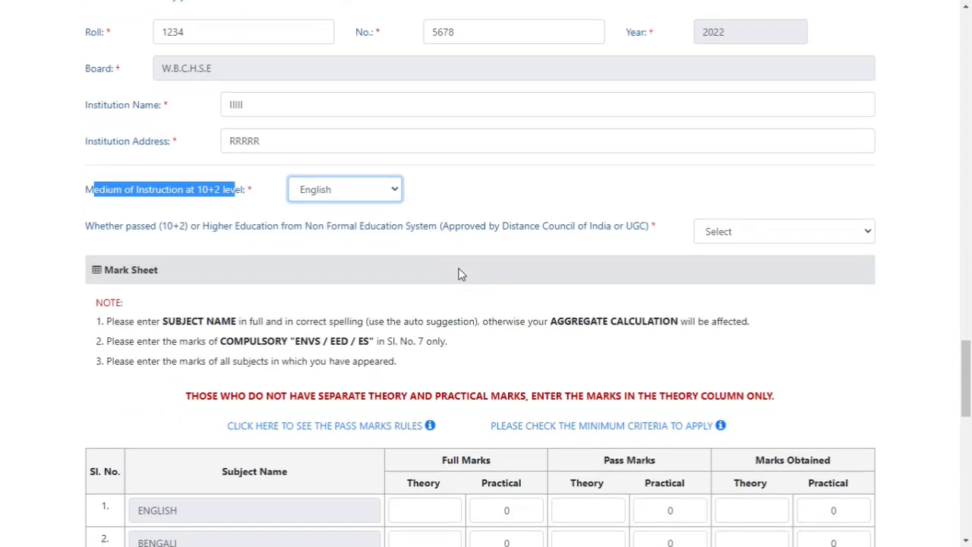
{"action": "left_click_drag", "start_coordinate": [94, 228], "coordinate": [646, 243]}
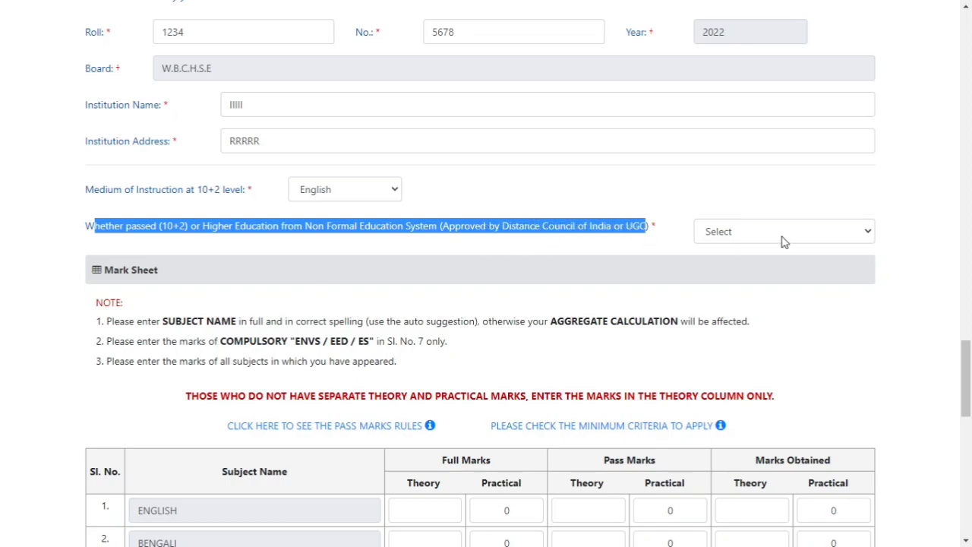
{"action": "left_click", "coordinate": [376, 239]}
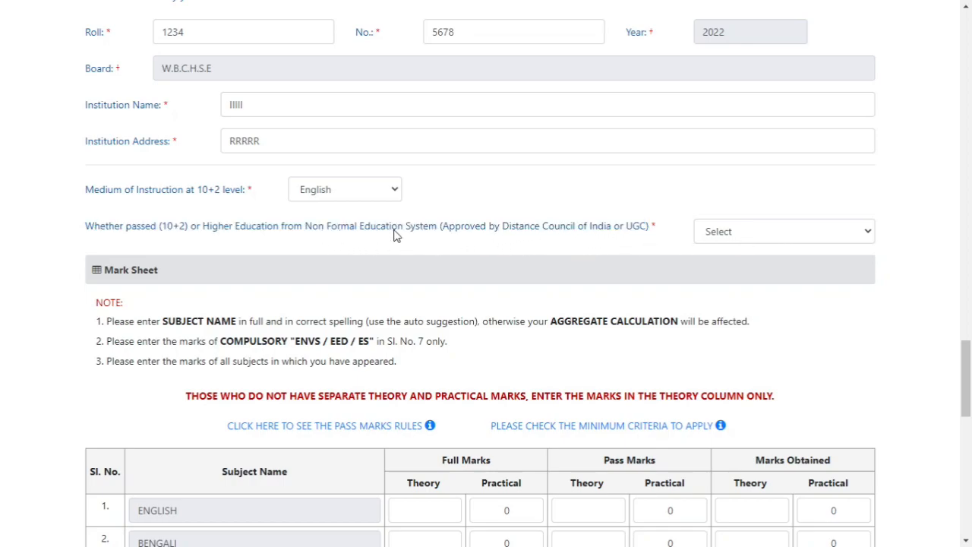
{"action": "left_click", "coordinate": [736, 233]}
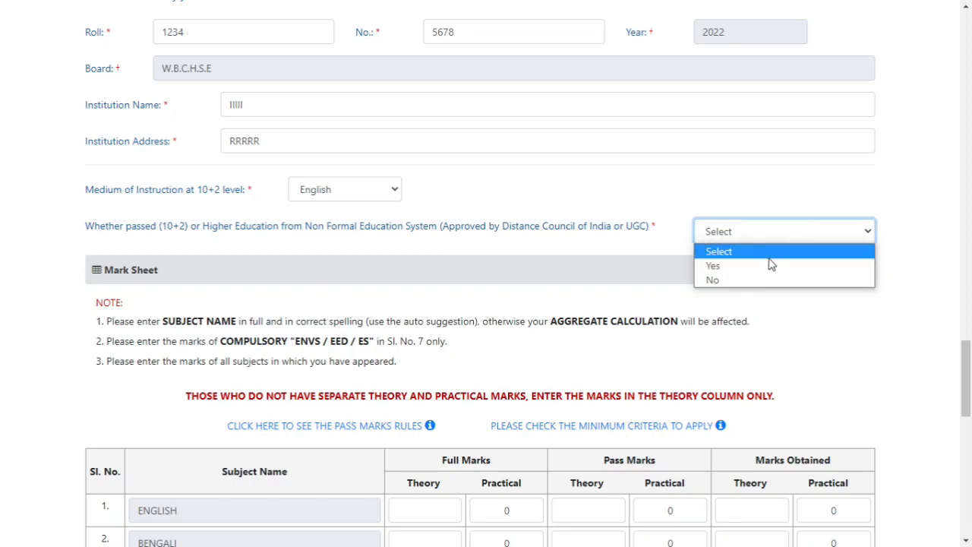
{"action": "left_click", "coordinate": [768, 263]}
{"action": "left_click", "coordinate": [772, 243]}
{"action": "left_click", "coordinate": [759, 279]}
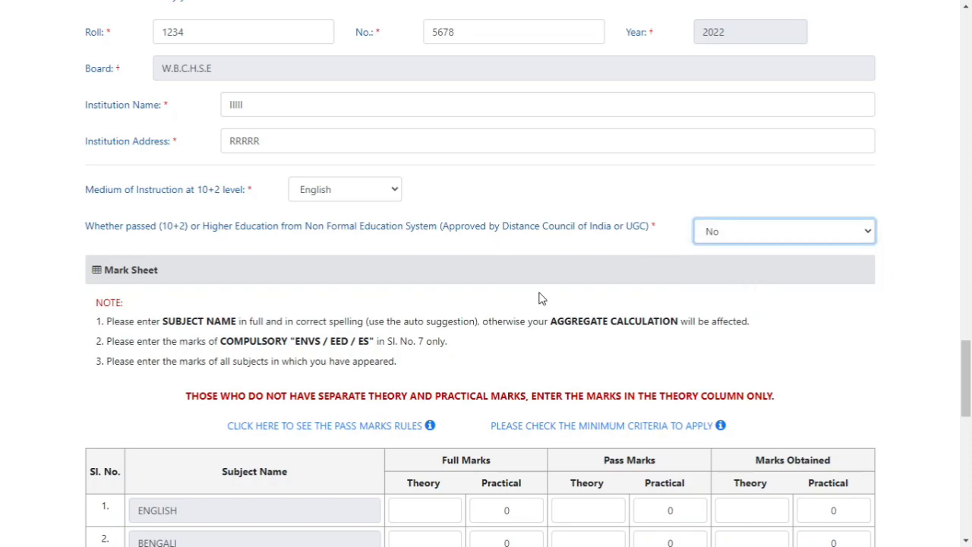
Enter PHILOSOPHY as subject 3 and SOCIOLOGY as subject 4 in the mark sheet, using the suggested names
{"action": "scroll", "coordinate": [463, 295], "scroll_direction": "down", "scroll_amount": 2}
{"action": "scroll", "coordinate": [463, 295], "scroll_direction": "down", "scroll_amount": 2}
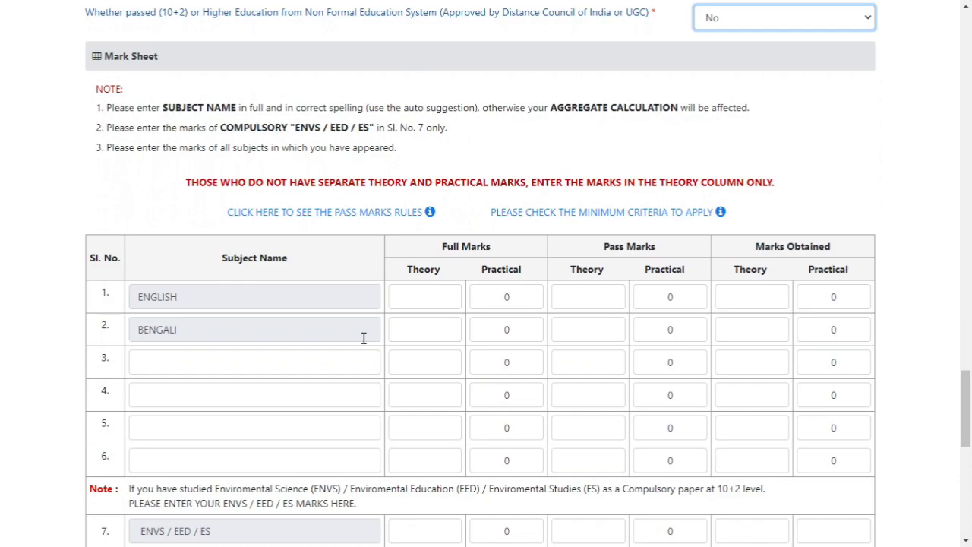
{"action": "left_click", "coordinate": [202, 339]}
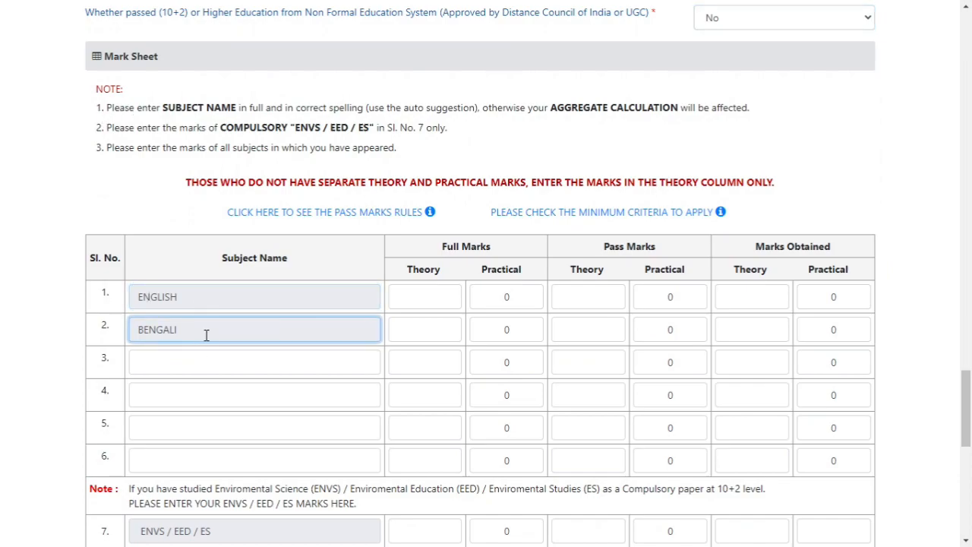
{"action": "left_click", "coordinate": [198, 361]}
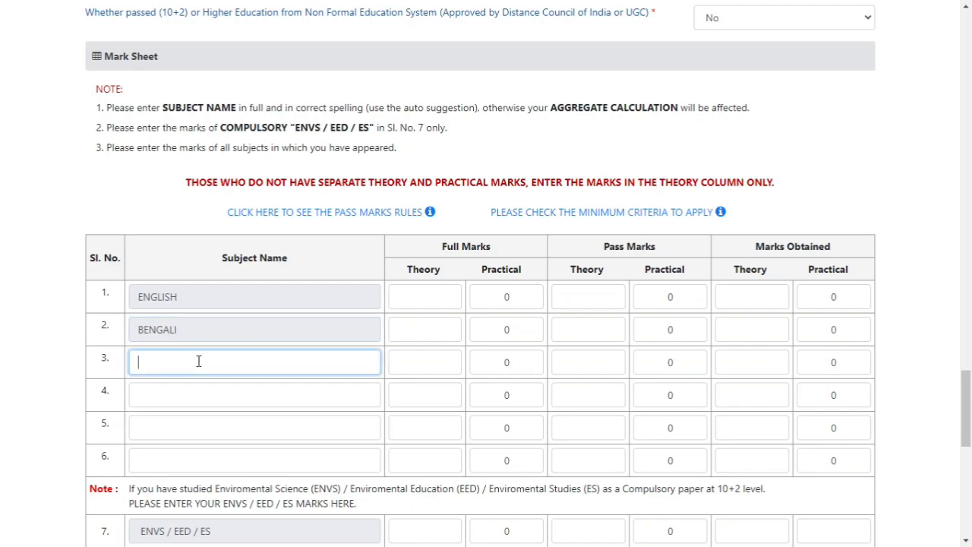
{"action": "type", "text": "PHILO"}
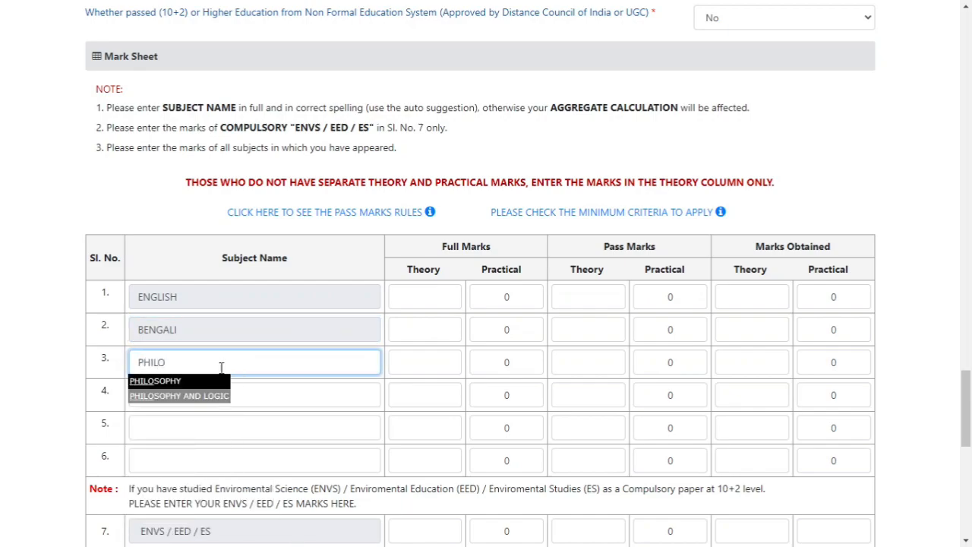
{"action": "left_click", "coordinate": [211, 382]}
{"action": "left_click", "coordinate": [224, 401]}
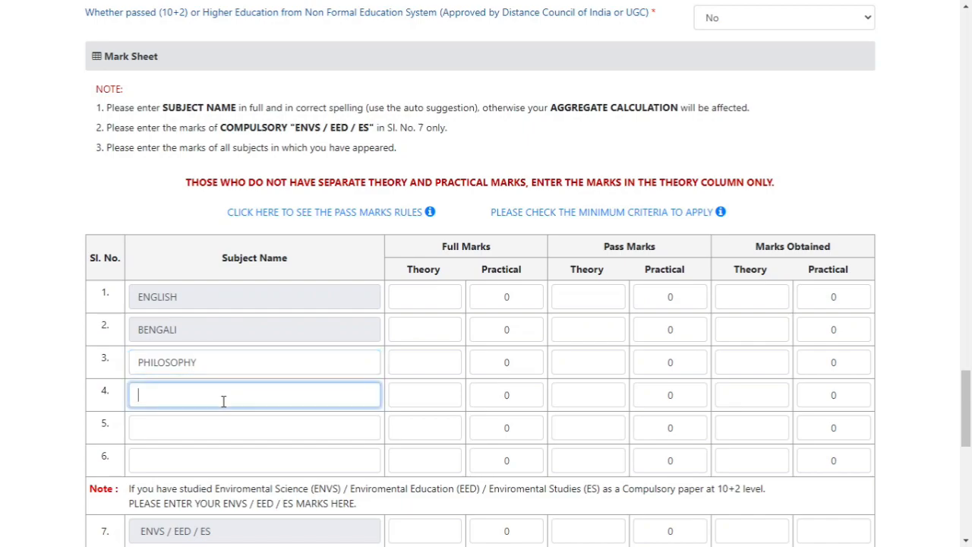
{"action": "type", "text": "SOCIOL"}
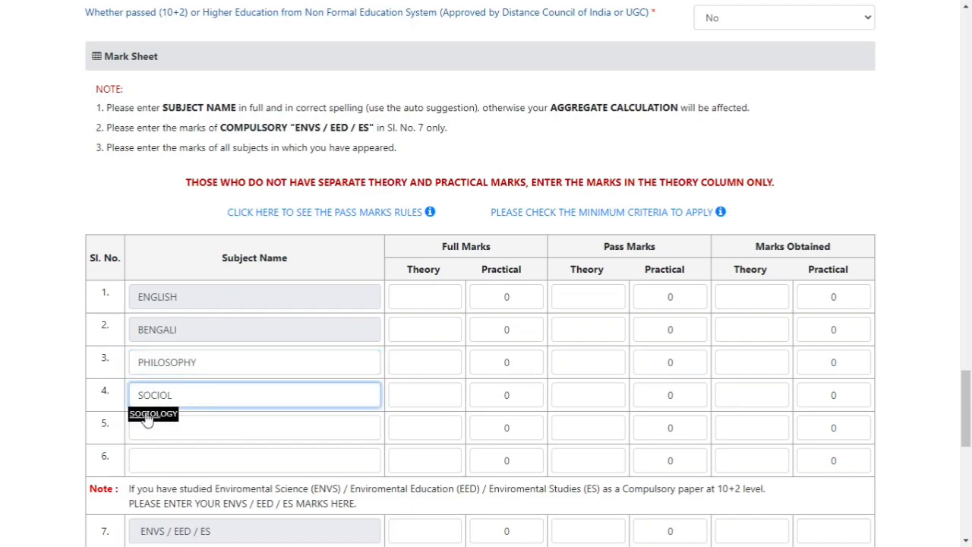
{"action": "left_click", "coordinate": [148, 416]}
Enter EDUCATION as subject 5 and PHILOSOPHY as subject 6 in the mark sheet, using the suggested names
{"action": "left_click", "coordinate": [179, 433]}
{"action": "type", "text": "EDU"}
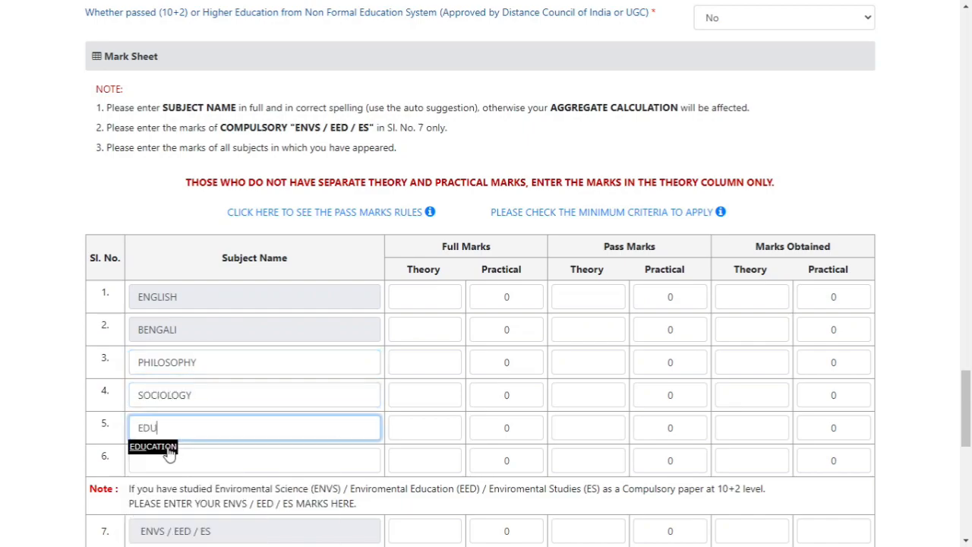
{"action": "left_click", "coordinate": [170, 450]}
{"action": "left_click", "coordinate": [195, 458]}
{"action": "type", "text": "PHI"}
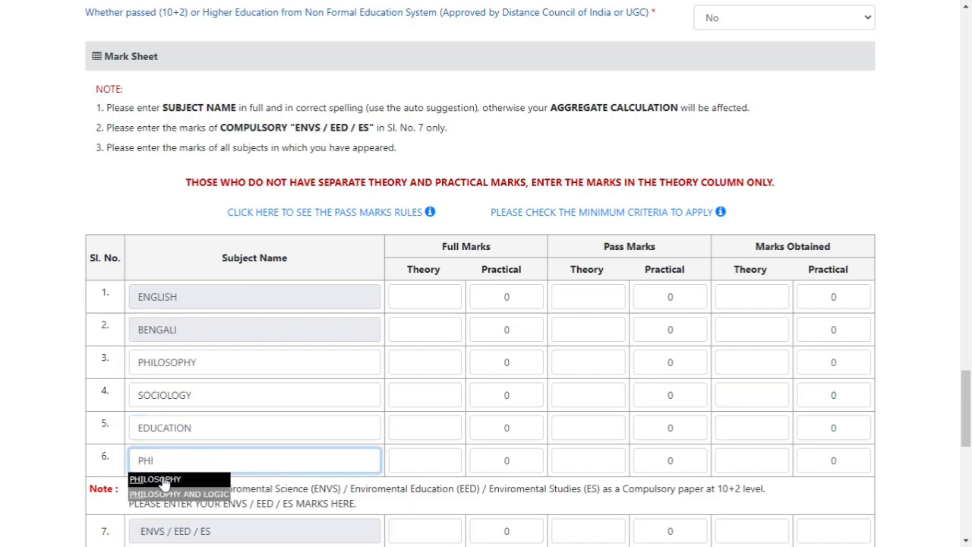
{"action": "left_click", "coordinate": [163, 479]}
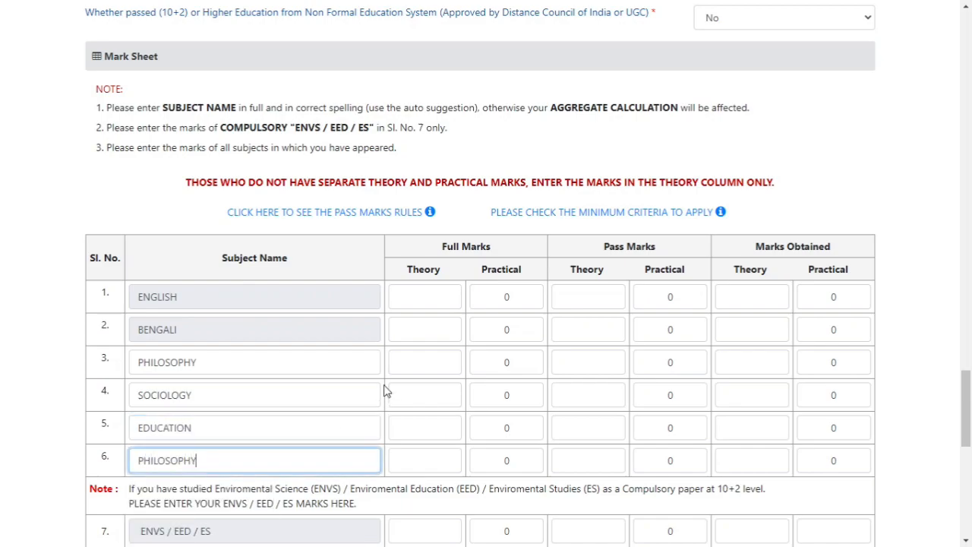
Enter the full marks for ENGLISH in the mark sheet as 80 for theory and 20 for practical
{"action": "left_click_drag", "start_coordinate": [433, 229], "coordinate": [920, 252]}
{"action": "left_click", "coordinate": [561, 247]}
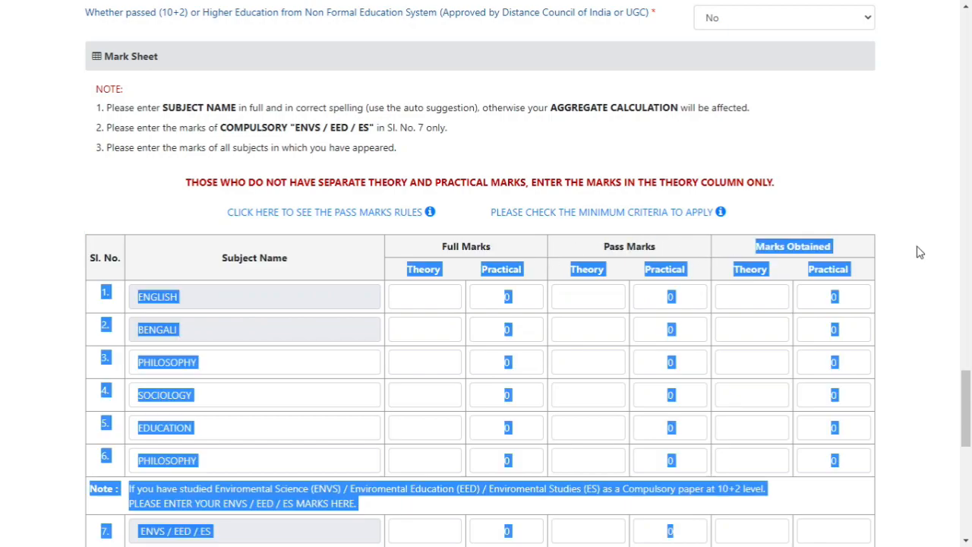
{"action": "left_click", "coordinate": [502, 314]}
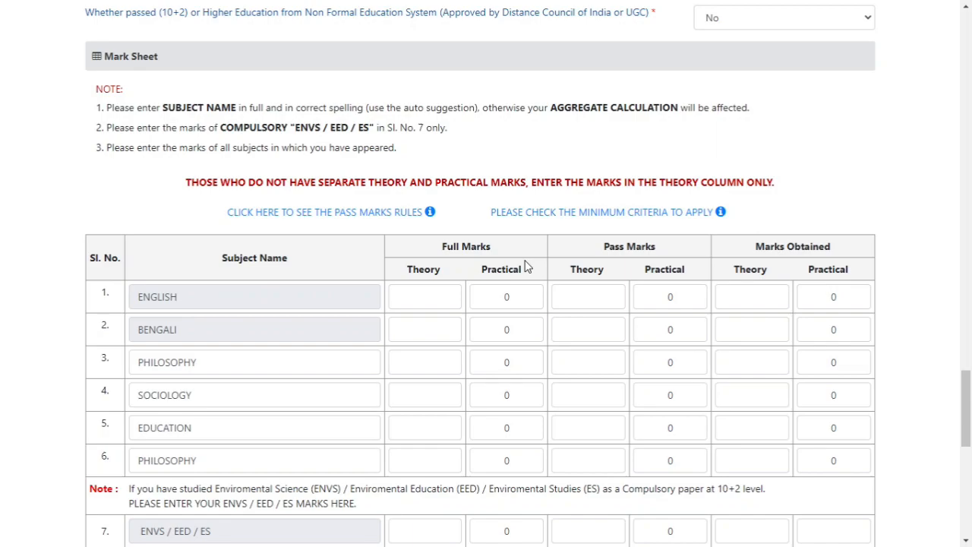
{"action": "left_click", "coordinate": [416, 299]}
{"action": "type", "text": "80"}
{"action": "key", "text": "Tab"}
{"action": "type", "text": "20"}
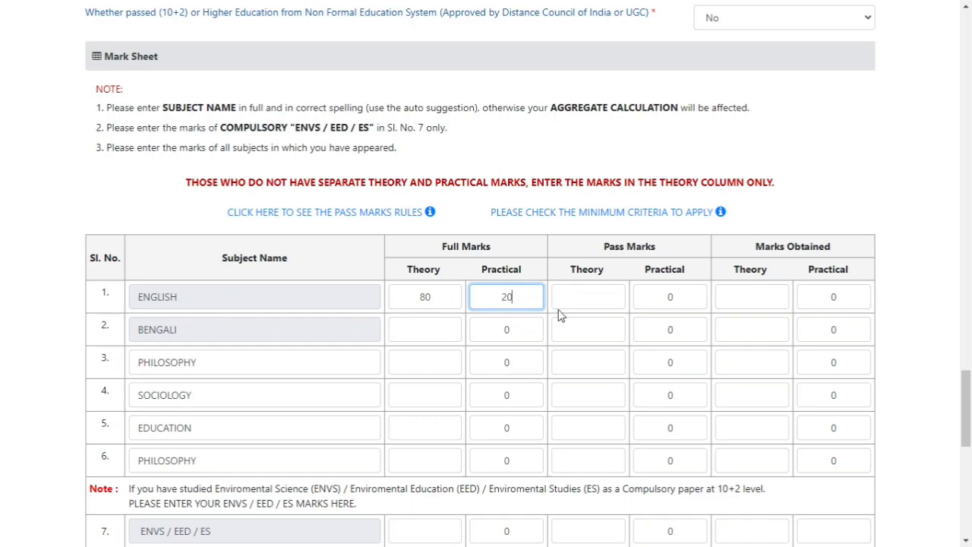
Enter ENGLISH pass marks as 30 theory and 10 practical, and marks obtained as 60 theory and 10 practical
{"action": "left_click", "coordinate": [588, 300]}
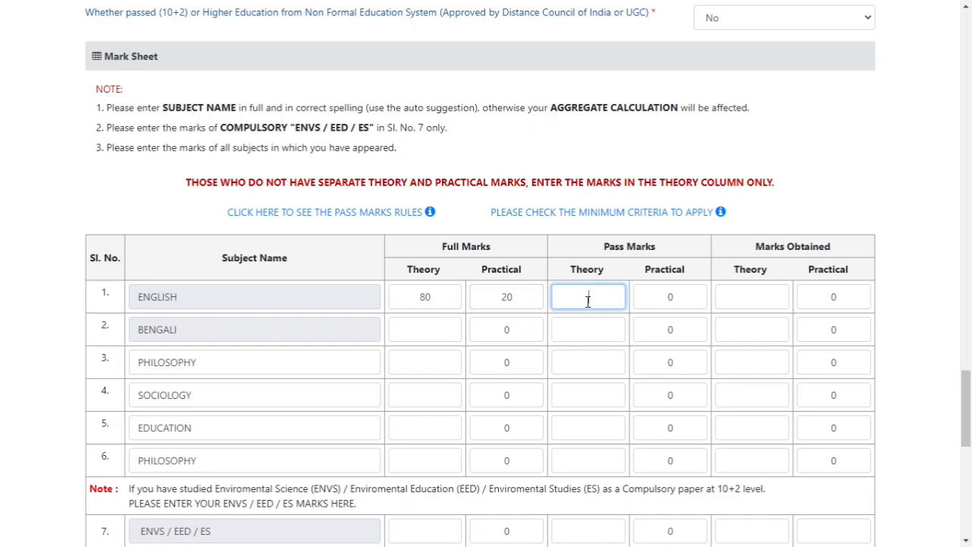
{"action": "type", "text": "30"}
{"action": "key", "text": "Tab"}
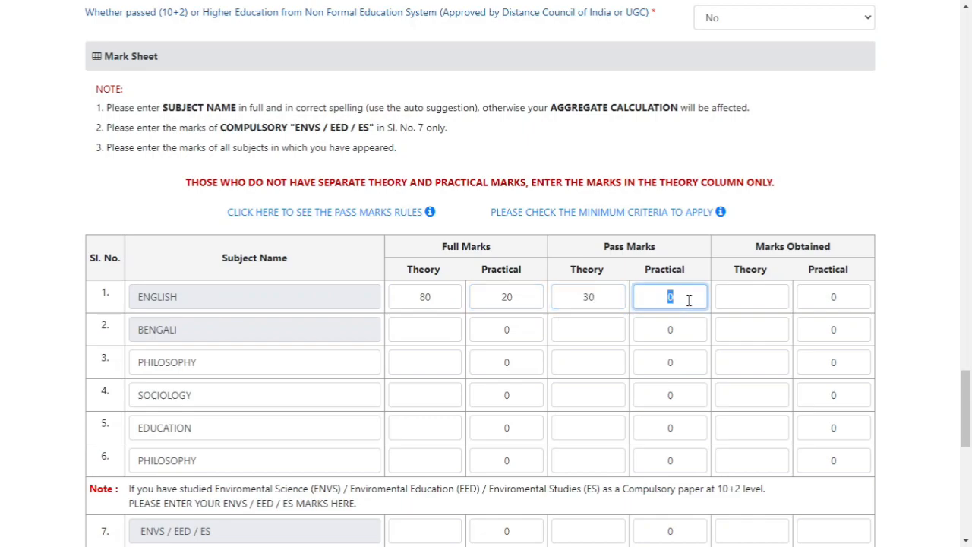
{"action": "type", "text": "10"}
{"action": "left_click", "coordinate": [750, 298]}
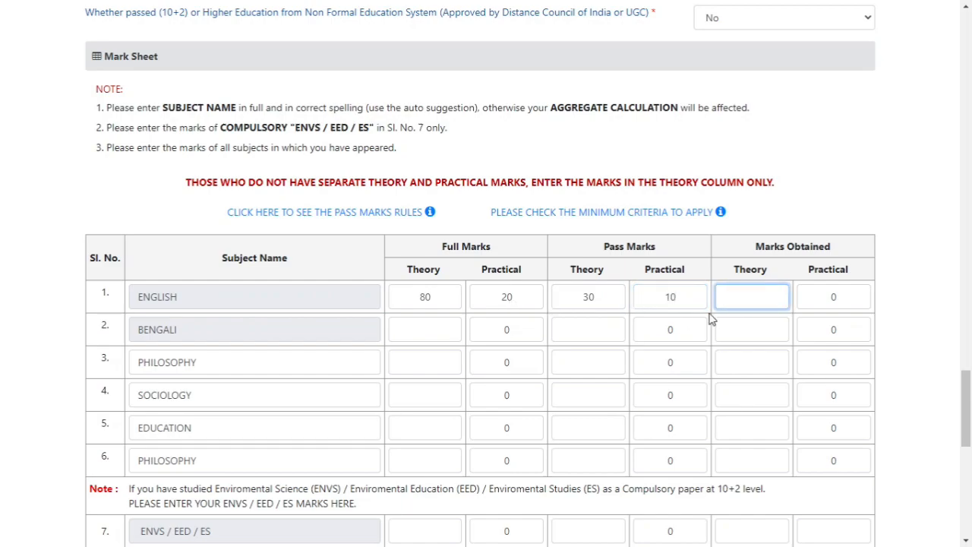
{"action": "type", "text": "60"}
{"action": "key", "text": "Tab"}
{"action": "type", "text": "10"}
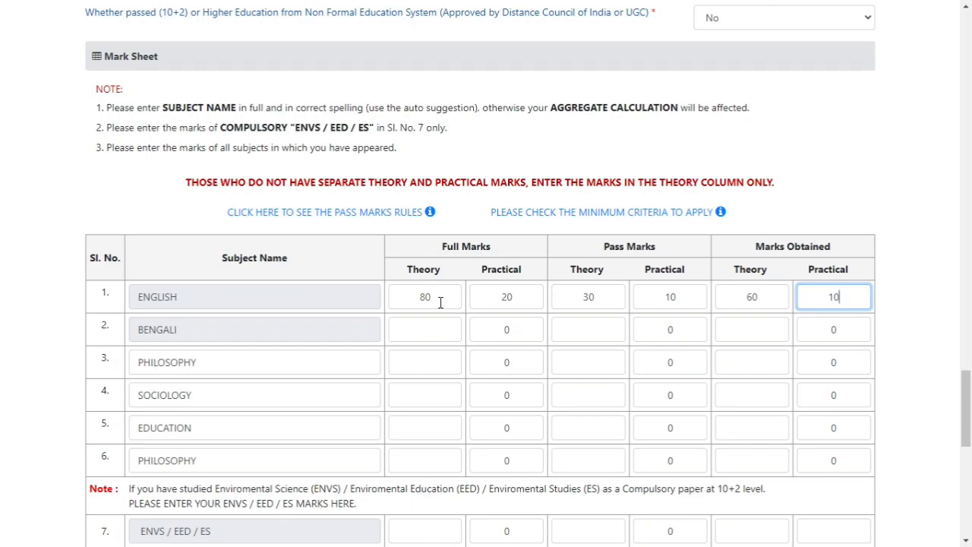
Change the full marks for ENGLISH to 100 for theory and 0 for practical
{"action": "left_click_drag", "start_coordinate": [440, 302], "coordinate": [382, 308]}
{"action": "type", "text": "100"}
{"action": "key", "text": "Tab"}
{"action": "type", "text": "0"}
{"action": "key", "text": "Tab"}
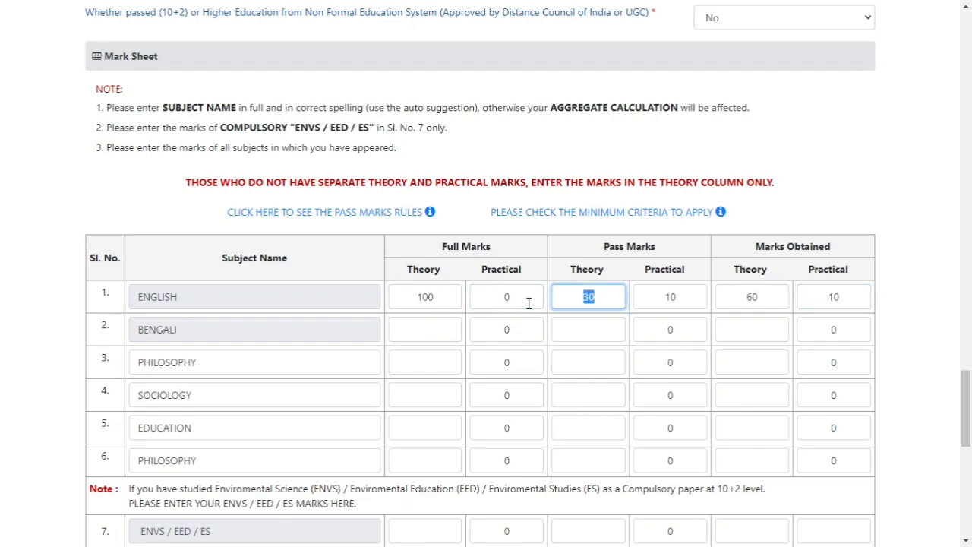
For ENGLISH, set theory pass marks to 35, clear the practical pass marks, and set marks obtained to 80 theory and 0 practical
{"action": "type", "text": "35"}
{"action": "key", "text": "Tab"}
{"action": "key", "text": "BackSpace"}
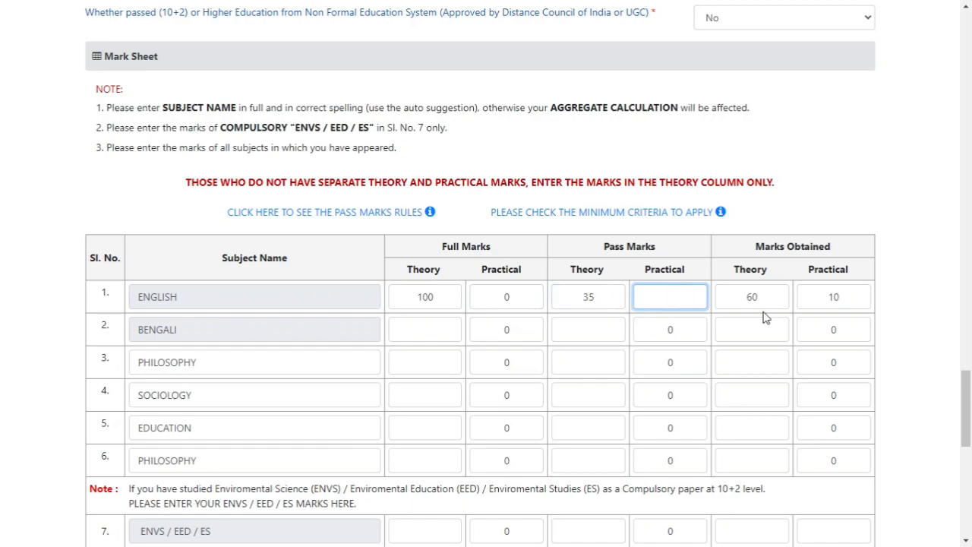
{"action": "key", "text": "Tab"}
{"action": "type", "text": "800"}
{"action": "left_click_drag", "start_coordinate": [775, 297], "coordinate": [718, 297]}
{"action": "type", "text": "80"}
{"action": "key", "text": "Tab"}
{"action": "type", "text": "0"}
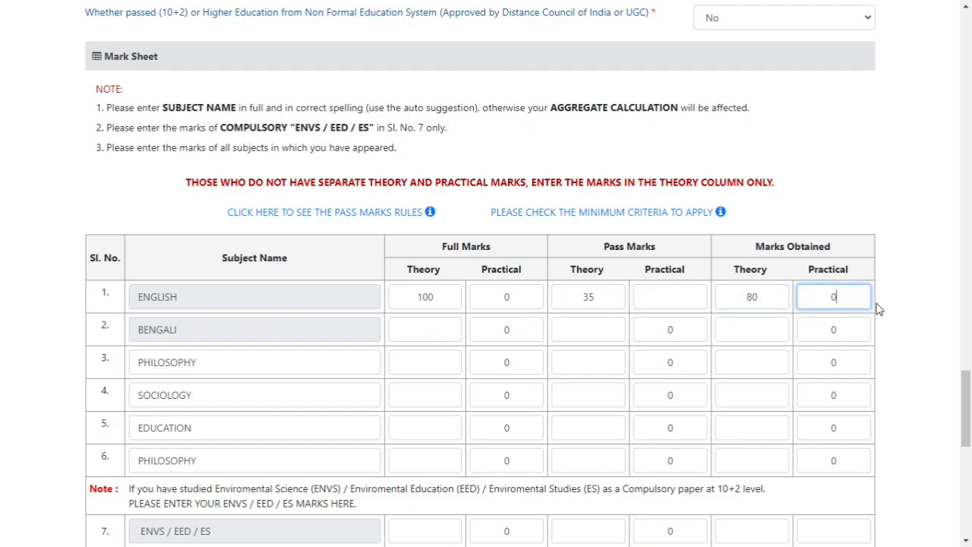
Enter 100 as the theory full marks for subjects 2 through 6 in the mark sheet
{"action": "left_click", "coordinate": [451, 337]}
{"action": "type", "text": "100"}
{"action": "left_click", "coordinate": [430, 365]}
{"action": "type", "text": "100"}
{"action": "left_click", "coordinate": [425, 397]}
{"action": "type", "text": "100"}
{"action": "left_click", "coordinate": [436, 433]}
{"action": "type", "text": "100"}
{"action": "left_click", "coordinate": [438, 465]}
{"action": "type", "text": "100"}
Enter 35 as the theory pass marks for subjects 2 through 6 in the mark sheet
{"action": "left_click", "coordinate": [598, 329]}
{"action": "type", "text": "35"}
{"action": "left_click", "coordinate": [612, 361]}
{"action": "type", "text": "35"}
{"action": "left_click", "coordinate": [597, 395]}
{"action": "type", "text": "35"}
{"action": "left_click", "coordinate": [594, 428]}
{"action": "type", "text": "35"}
{"action": "left_click", "coordinate": [594, 461]}
{"action": "type", "text": "35"}
Fill in the empty practical pass marks for ENGLISH with 0
{"action": "left_click", "coordinate": [745, 327]}
{"action": "left_click", "coordinate": [680, 293]}
{"action": "type", "text": "0"}
Enter 80 as the theory marks obtained for subjects 2 through 6 in the mark sheet
{"action": "left_click", "coordinate": [744, 329]}
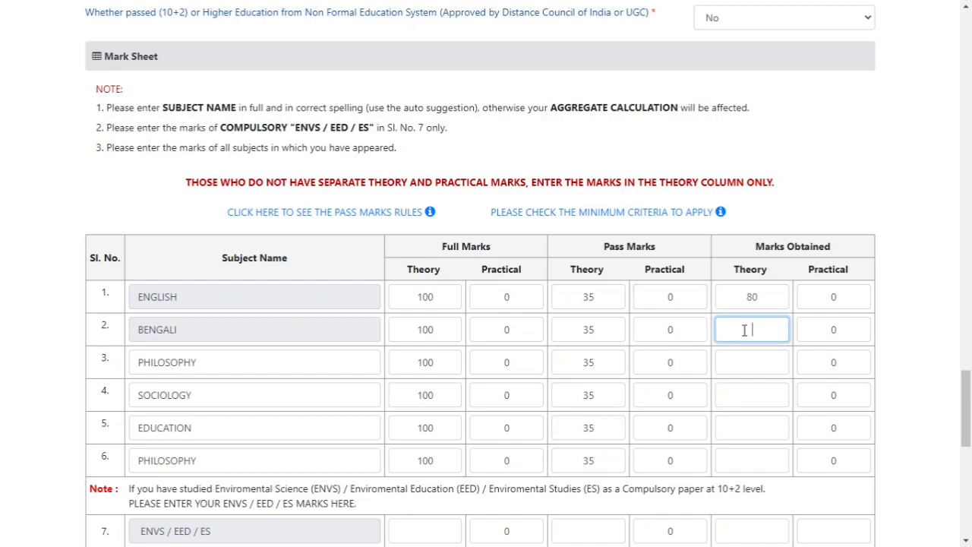
{"action": "type", "text": "80"}
{"action": "left_click", "coordinate": [759, 366]}
{"action": "type", "text": "80"}
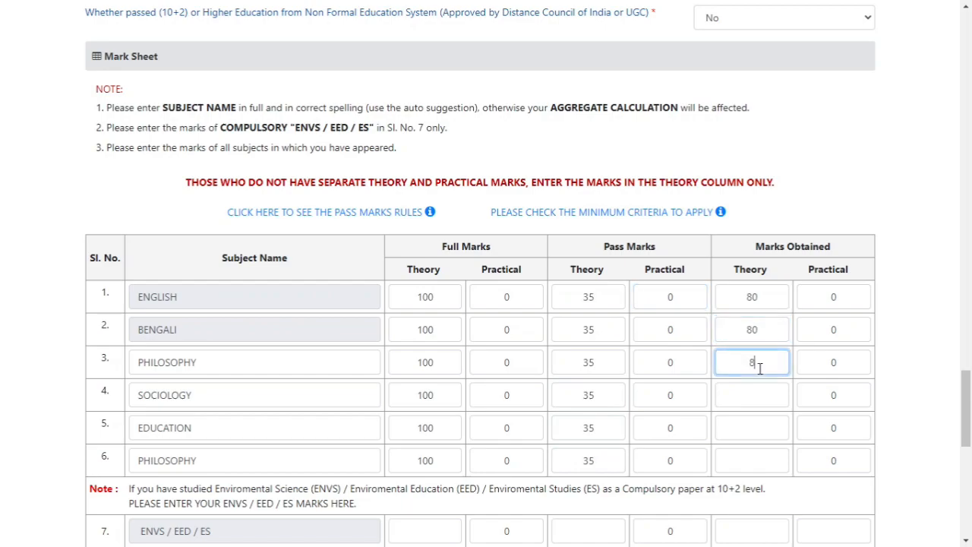
{"action": "left_click", "coordinate": [761, 388]}
{"action": "type", "text": "80"}
{"action": "left_click", "coordinate": [756, 430]}
{"action": "type", "text": "80"}
{"action": "left_click", "coordinate": [760, 461]}
{"action": "type", "text": "80"}
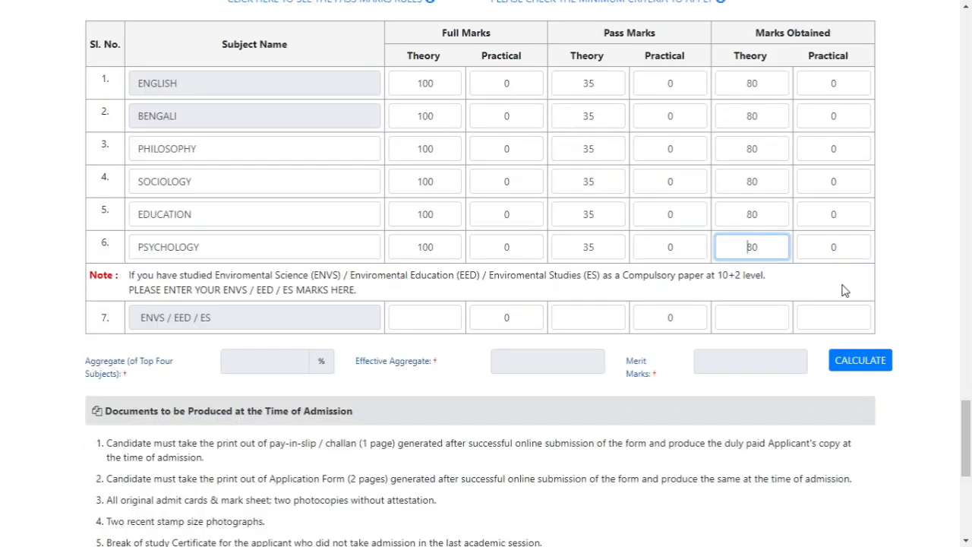
Calculate the aggregate, effective aggregate and merit marks from the completed mark sheet
{"action": "left_click", "coordinate": [860, 363]}
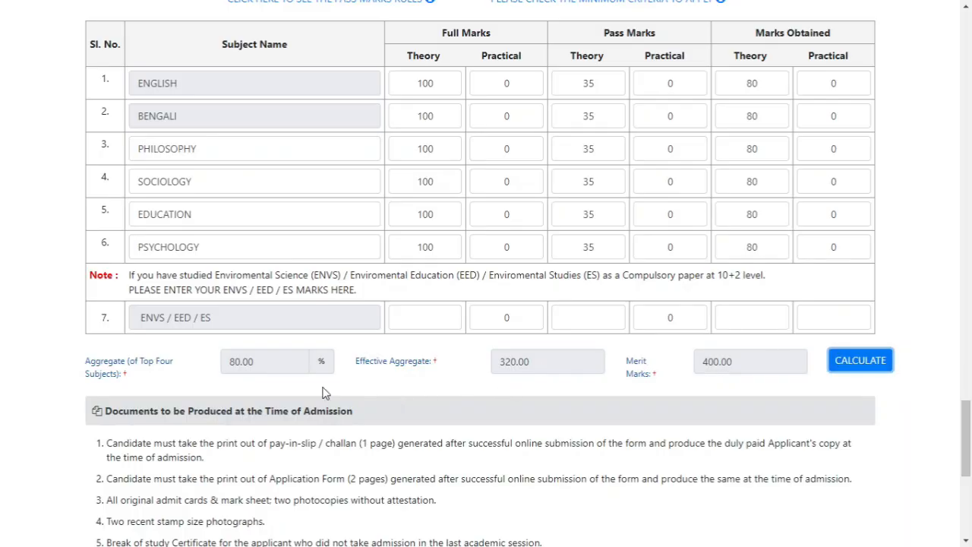
{"action": "double_click", "coordinate": [259, 363]}
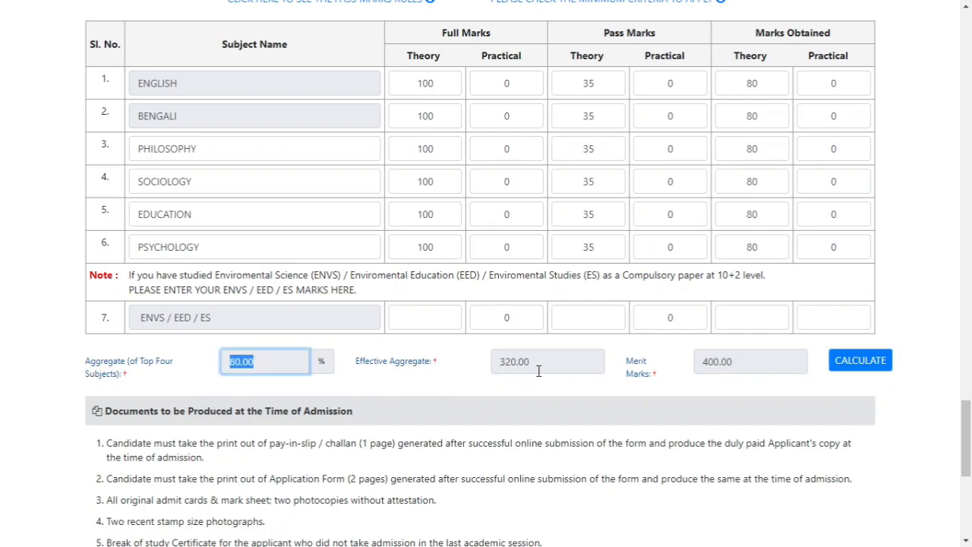
Accept the declaration at the end of the form and submit the application
{"action": "scroll", "coordinate": [656, 355], "scroll_direction": "down", "scroll_amount": 2}
{"action": "scroll", "coordinate": [657, 360], "scroll_direction": "down", "scroll_amount": 4}
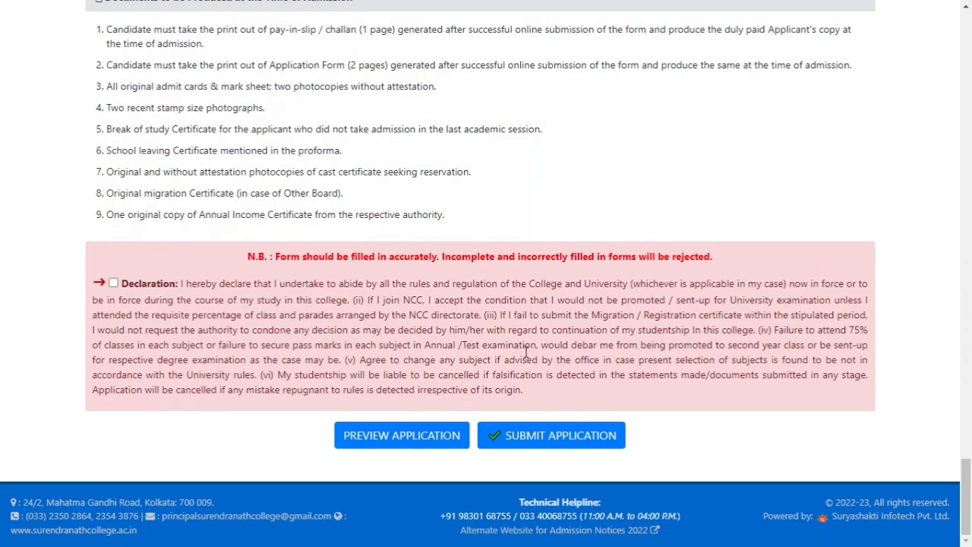
{"action": "left_click", "coordinate": [113, 283]}
{"action": "left_click", "coordinate": [532, 435]}
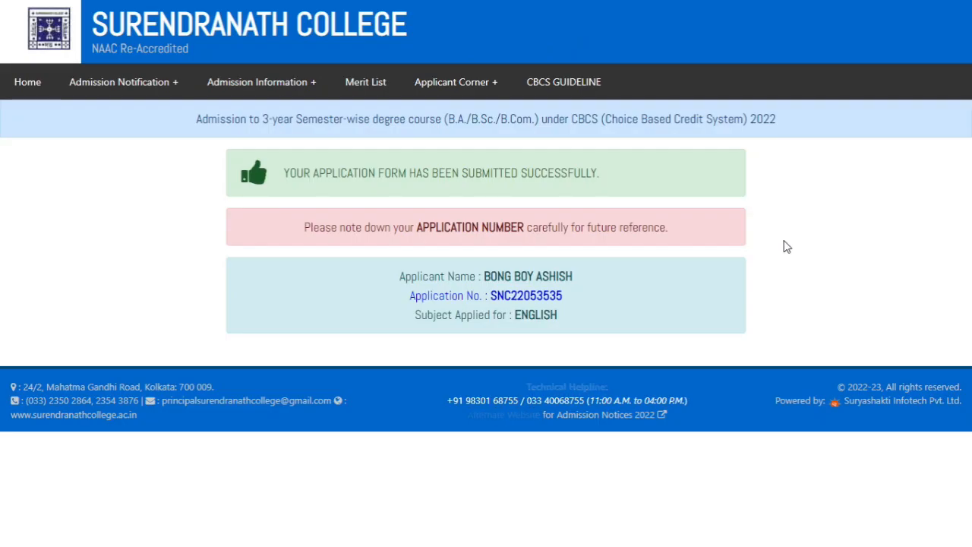
Review the submission confirmation, noting the application number and the subject applied for
{"action": "left_click_drag", "start_coordinate": [284, 174], "coordinate": [602, 178]}
{"action": "left_click_drag", "start_coordinate": [417, 227], "coordinate": [532, 228]}
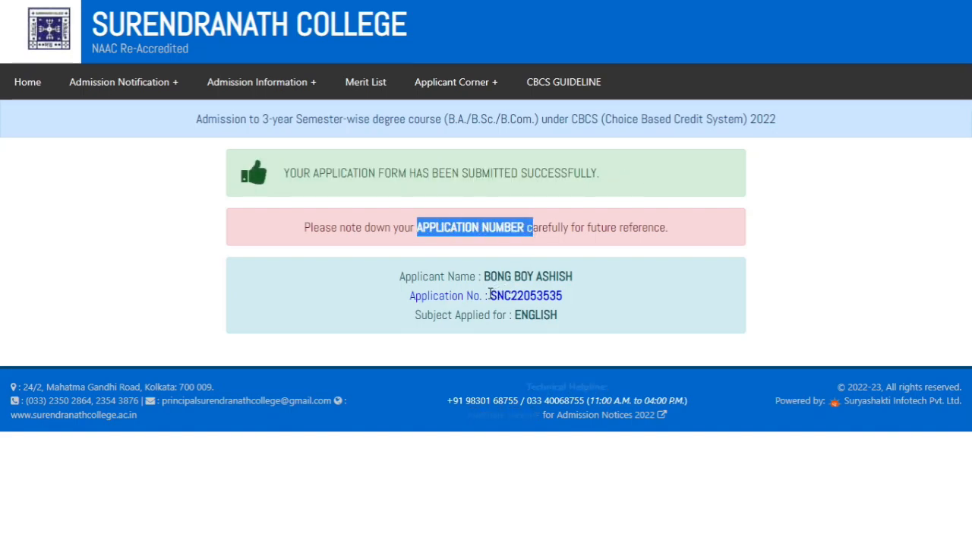
{"action": "left_click_drag", "start_coordinate": [489, 295], "coordinate": [599, 299]}
{"action": "left_click", "coordinate": [530, 320]}
{"action": "left_click_drag", "start_coordinate": [516, 319], "coordinate": [577, 317]}
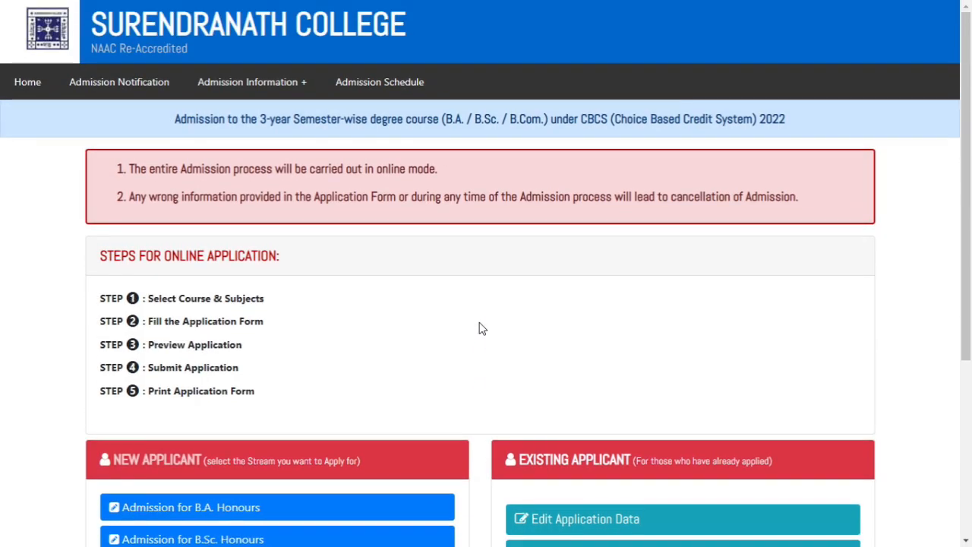
Open the application form printing page for existing applicants from the admission home page
{"action": "scroll", "coordinate": [478, 328], "scroll_direction": "down", "scroll_amount": 2}
{"action": "scroll", "coordinate": [480, 328], "scroll_direction": "down", "scroll_amount": 3}
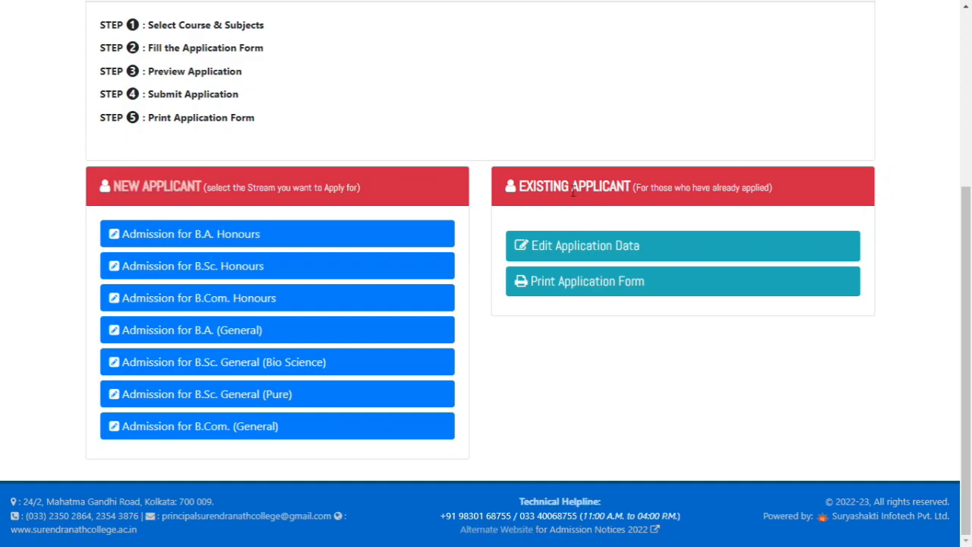
{"action": "left_click", "coordinate": [577, 281]}
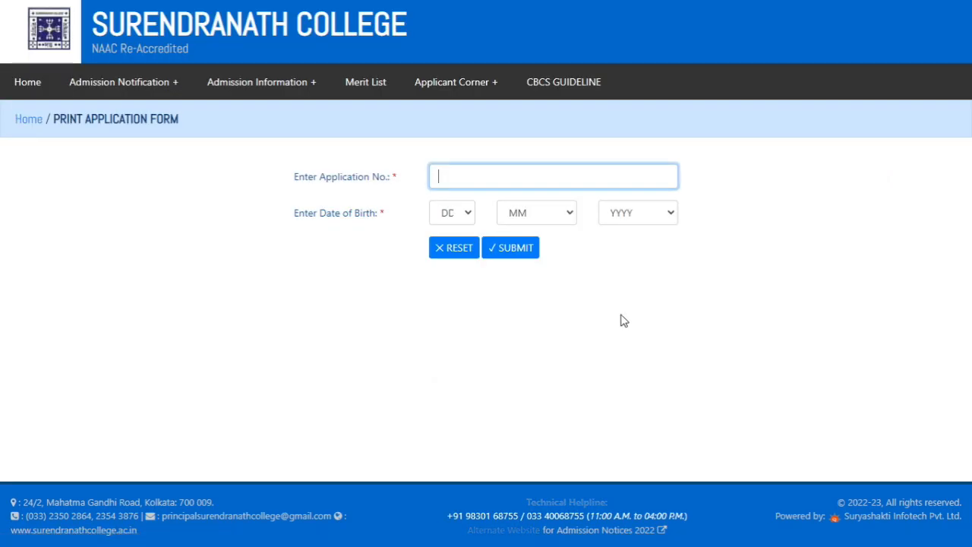